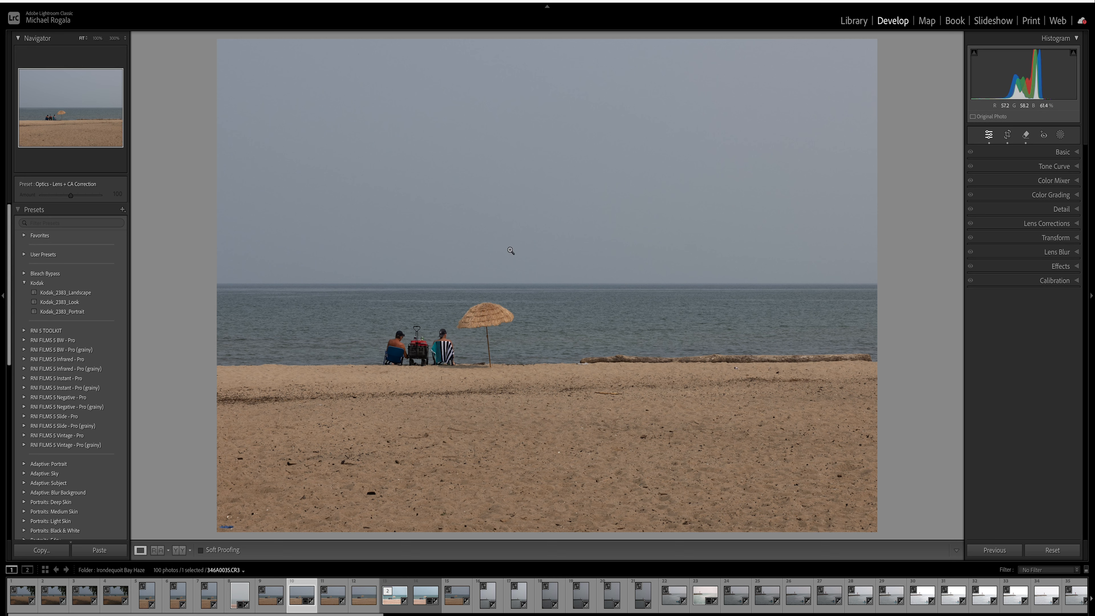
# - In the Basic panel, raise Exposure to +0.90 and type Contrast 30
pyautogui.click(1077, 152)
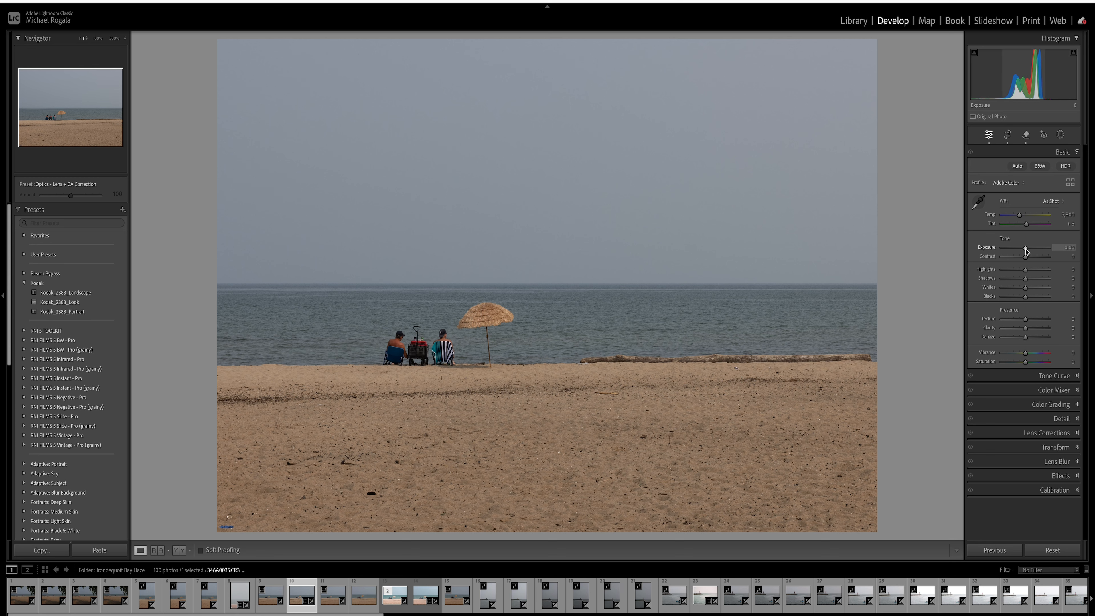
pyautogui.moveTo(1026, 250); pyautogui.dragTo(1032, 251)
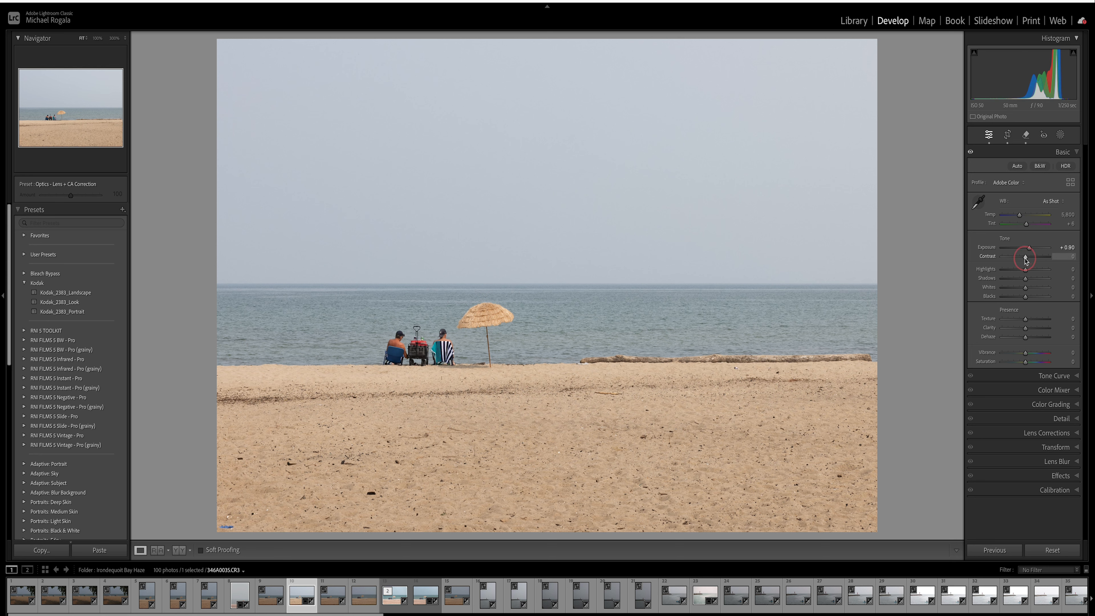
pyautogui.moveTo(1026, 260); pyautogui.dragTo(1032, 261)
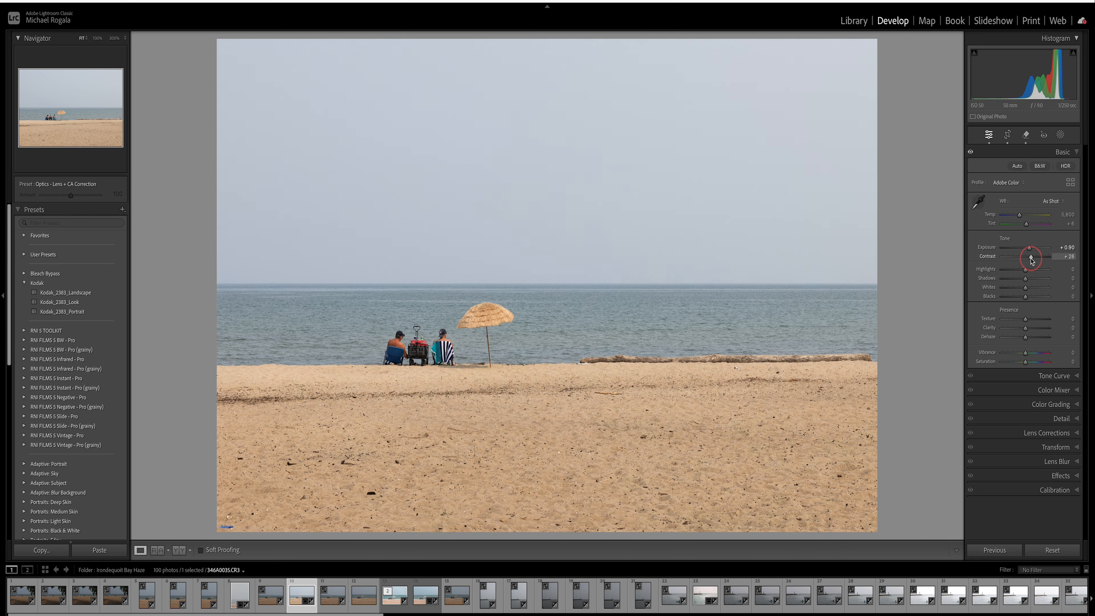
pyautogui.moveTo(1032, 258); pyautogui.dragTo(1032, 259)
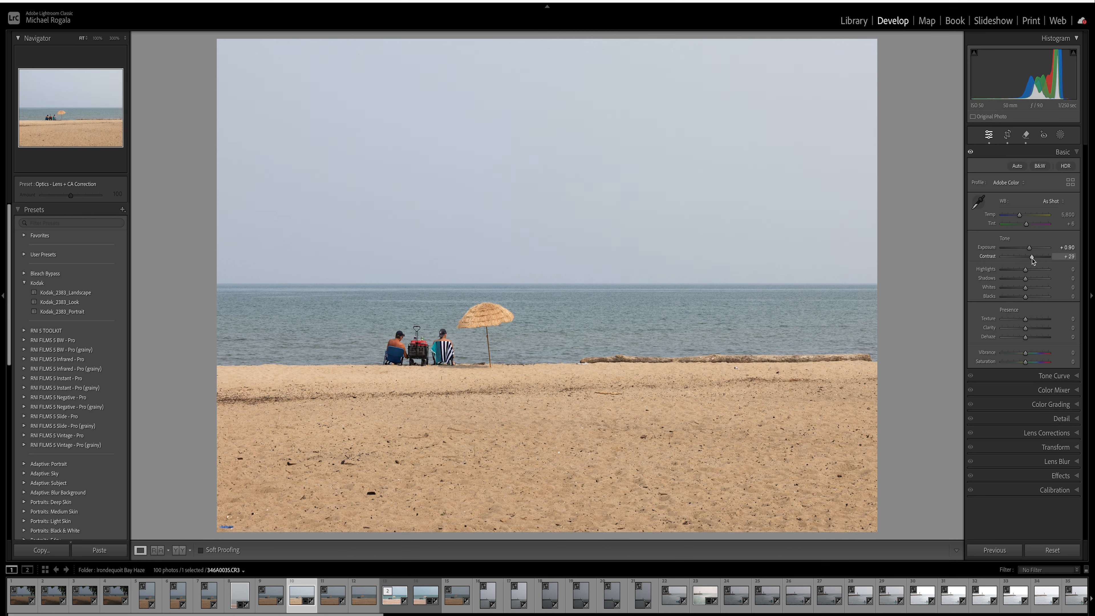
pyautogui.click(1070, 258)
pyautogui.write('30')
pyautogui.press('Return')
# - Toggle the before/after view to compare the brightened photo with the original
pyautogui.press('\\')
pyautogui.press('\\')
pyautogui.press('\\')
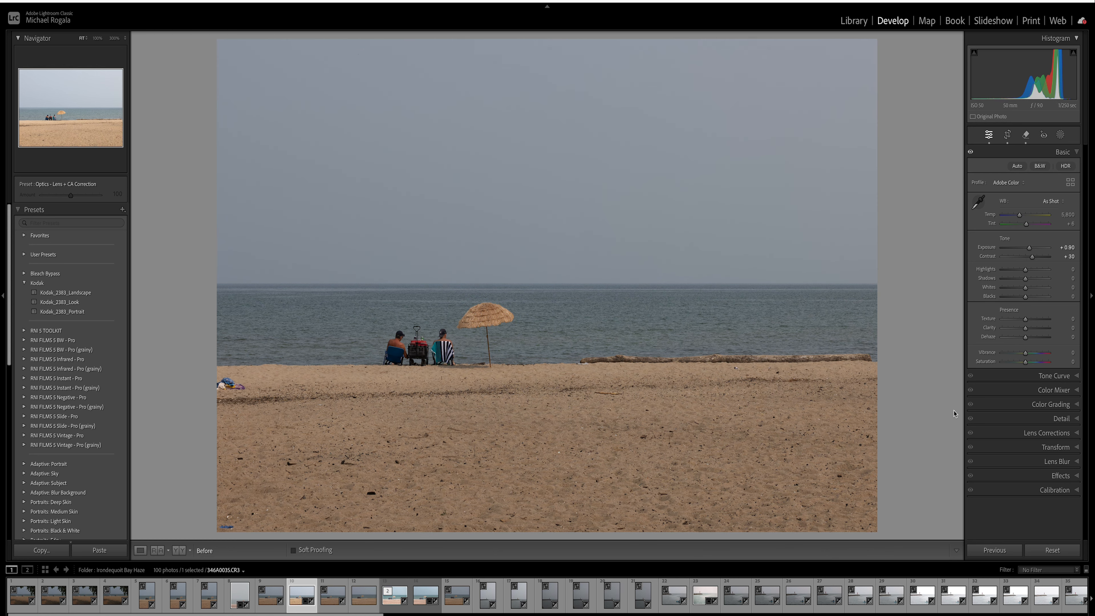
pyautogui.press('\\')
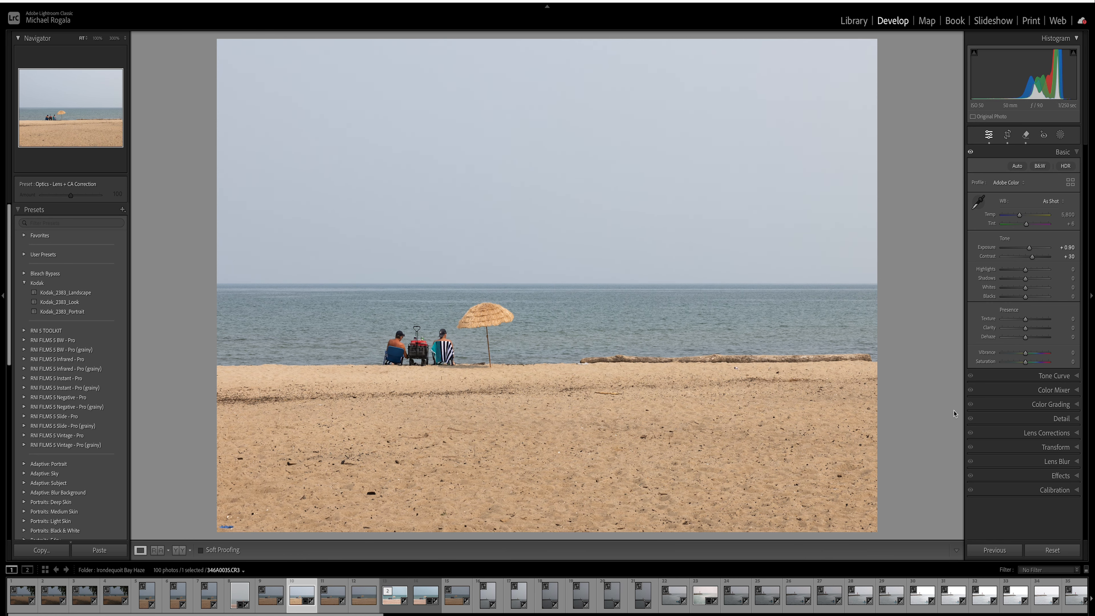
pyautogui.press('\\')
pyautogui.press('\\')
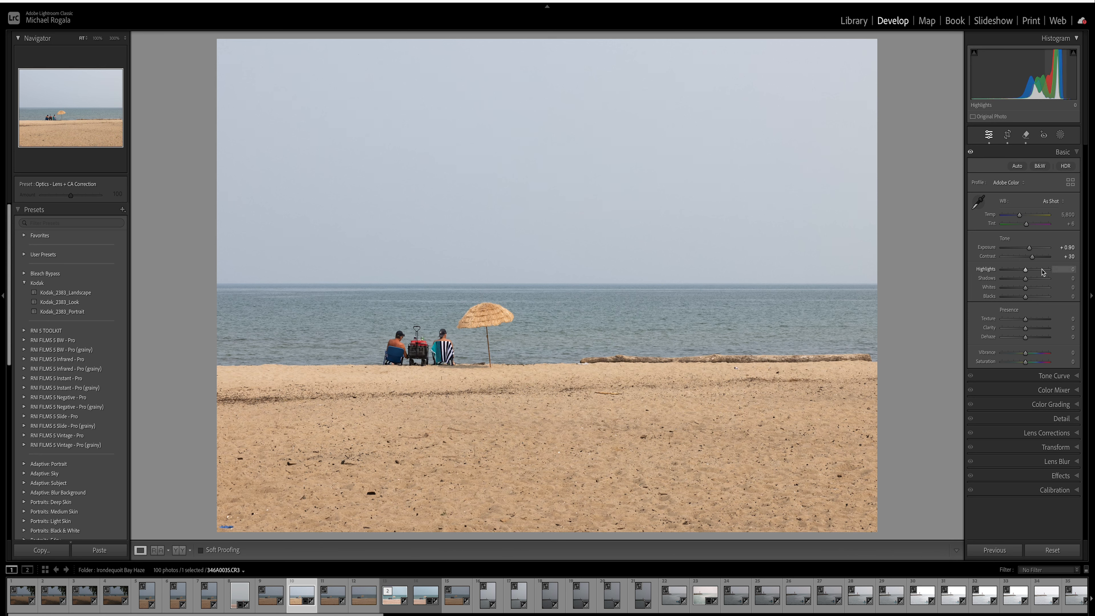
# - Set Highlights to −20, Shadows to −50, Whites to +21 and Blacks to −38
pyautogui.click(1024, 274)
pyautogui.moveTo(1024, 274); pyautogui.dragTo(1019, 274)
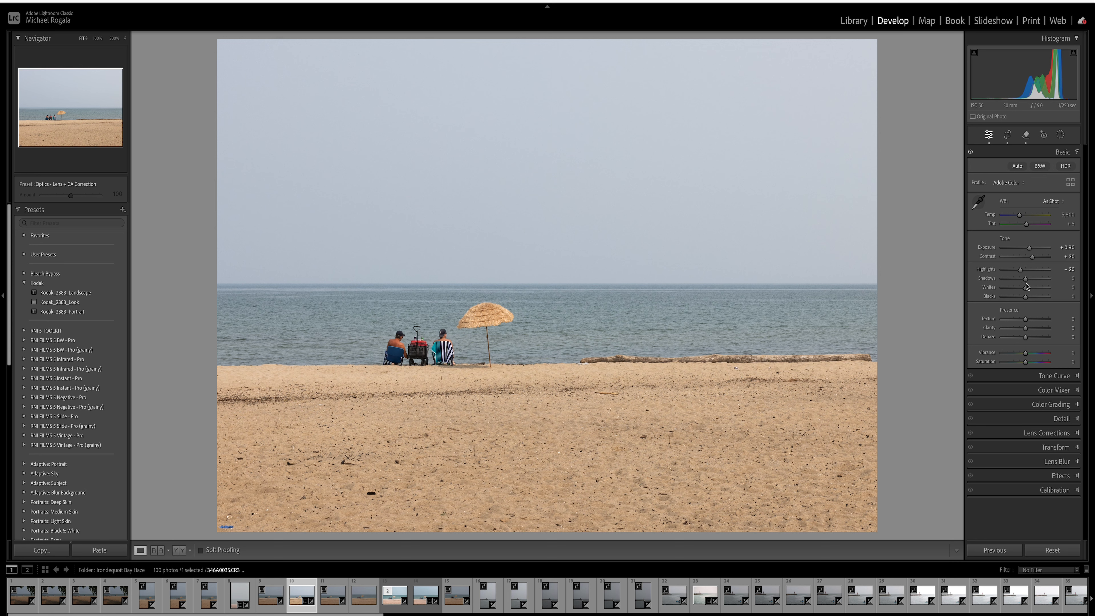
pyautogui.moveTo(1026, 281); pyautogui.dragTo(1024, 281)
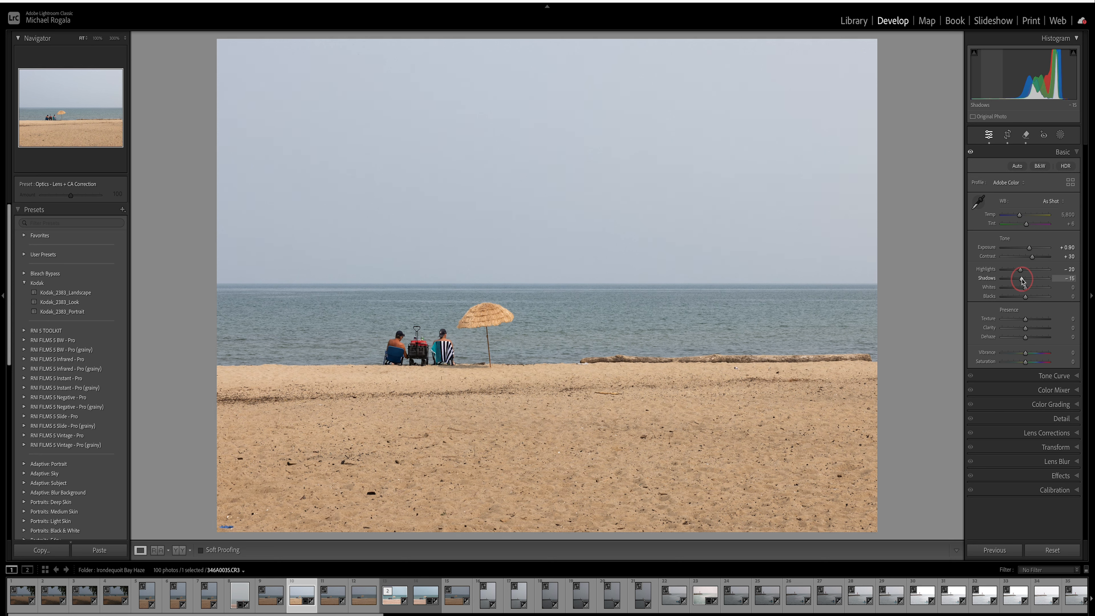
pyautogui.moveTo(1023, 282); pyautogui.dragTo(1017, 282)
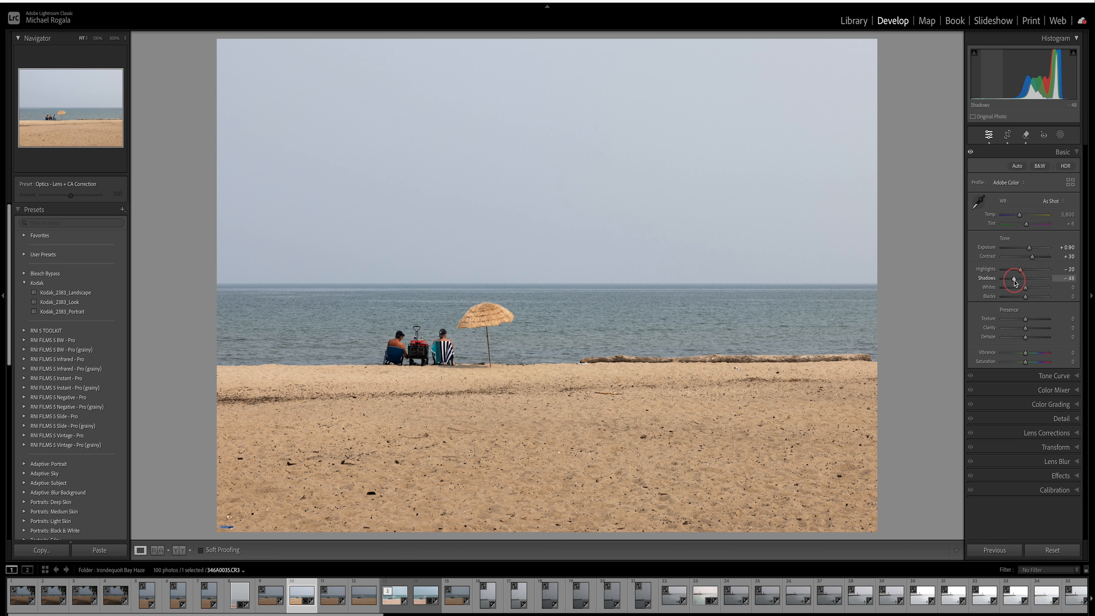
pyautogui.moveTo(1014, 281); pyautogui.dragTo(1014, 281)
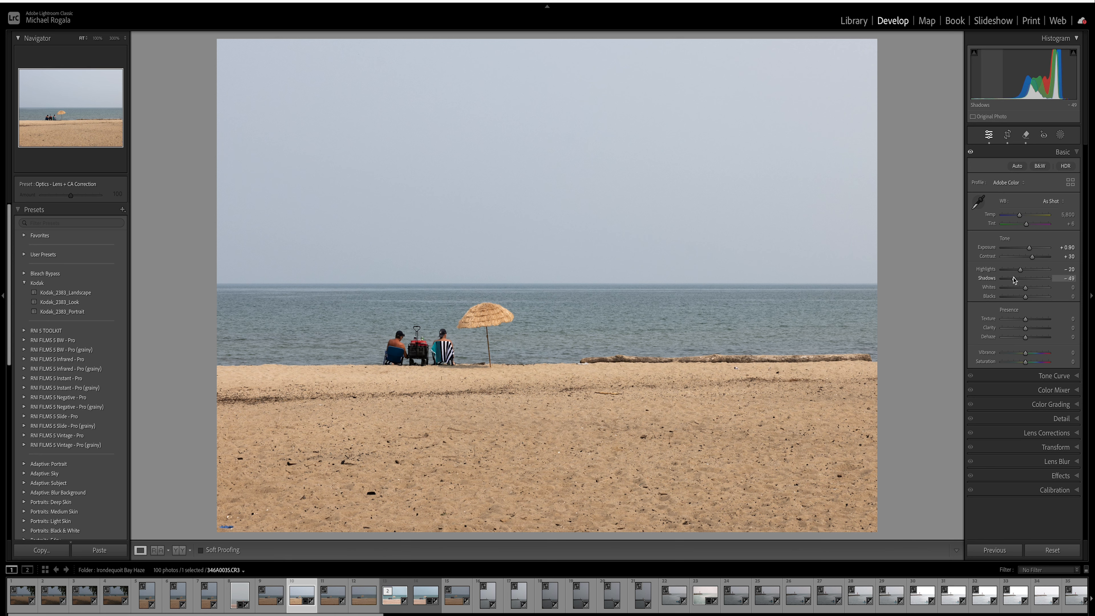
pyautogui.click(1015, 280)
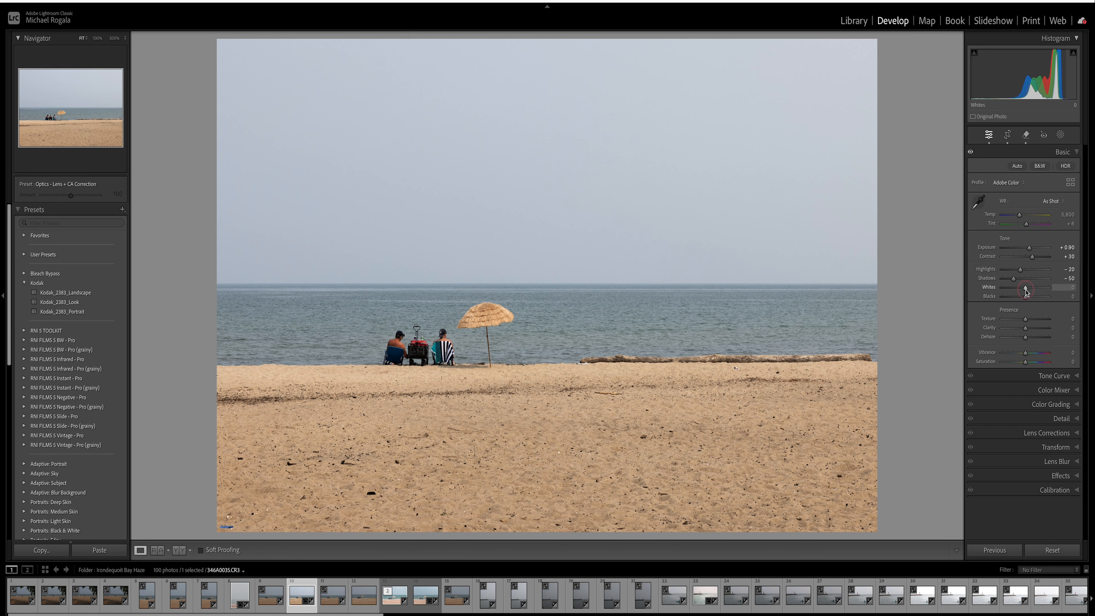
pyautogui.moveTo(1027, 292); pyautogui.dragTo(1031, 292)
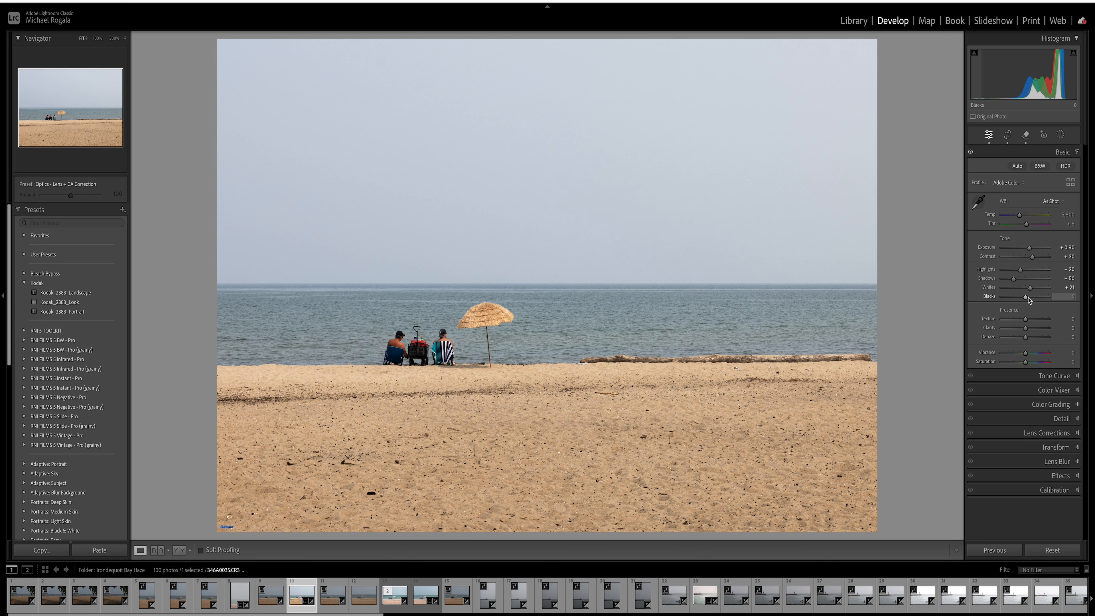
pyautogui.moveTo(1026, 298); pyautogui.dragTo(1018, 302)
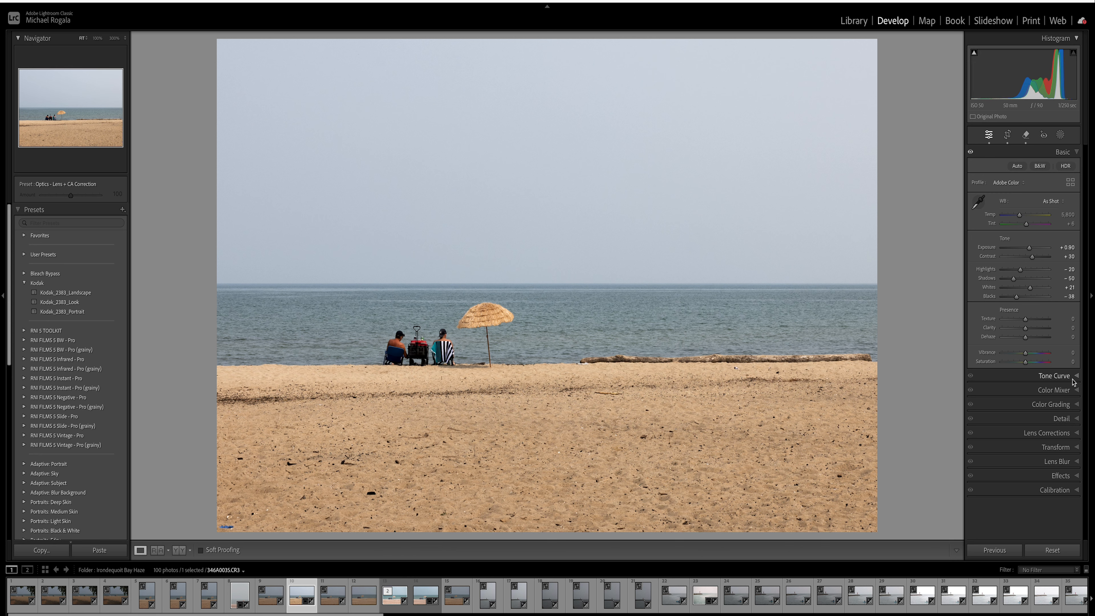
# - Shape a gentle S-curve in Tone Curve: lifted black endpoint, slightly lowered midtones, raised upper tones
pyautogui.click(1081, 375)
pyautogui.click(1077, 376)
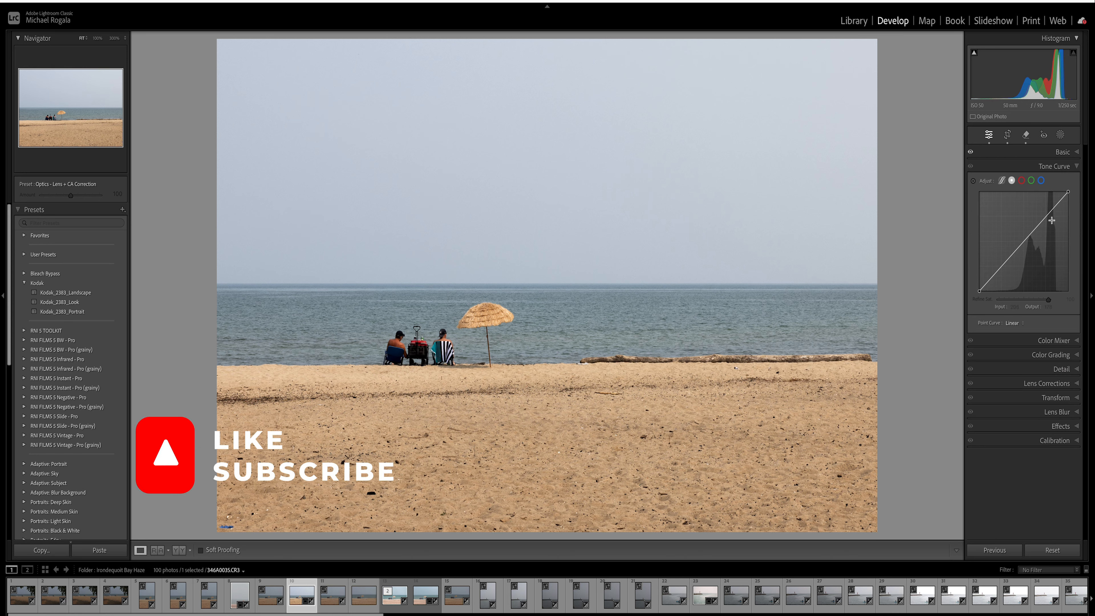
pyautogui.click(1060, 205)
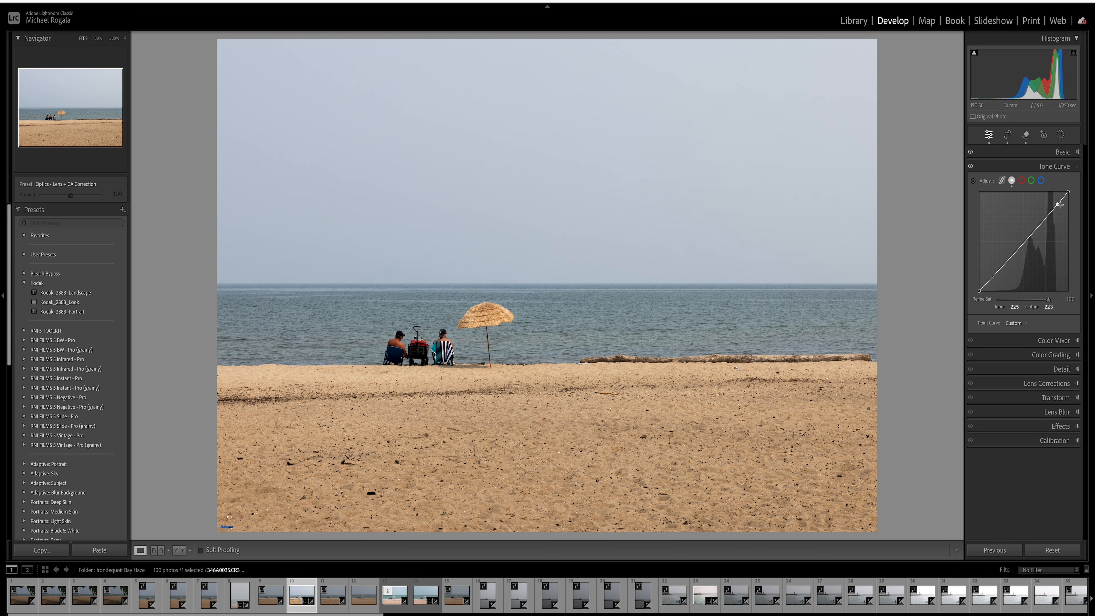
pyautogui.click(1024, 243)
pyautogui.click(979, 289)
pyautogui.moveTo(979, 289); pyautogui.dragTo(978, 284)
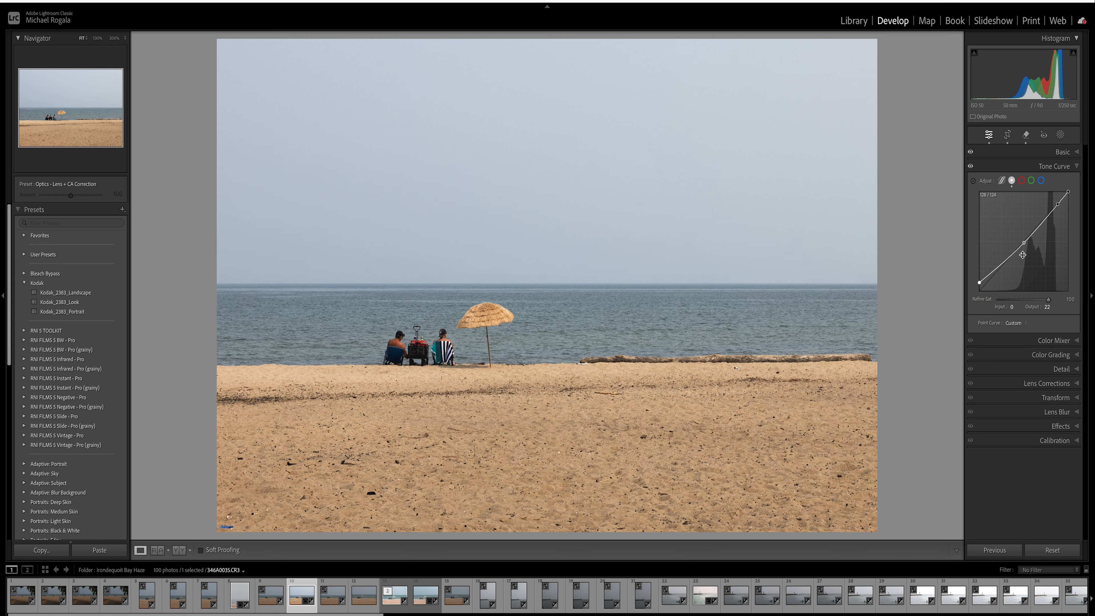
pyautogui.moveTo(1025, 244); pyautogui.dragTo(1026, 248)
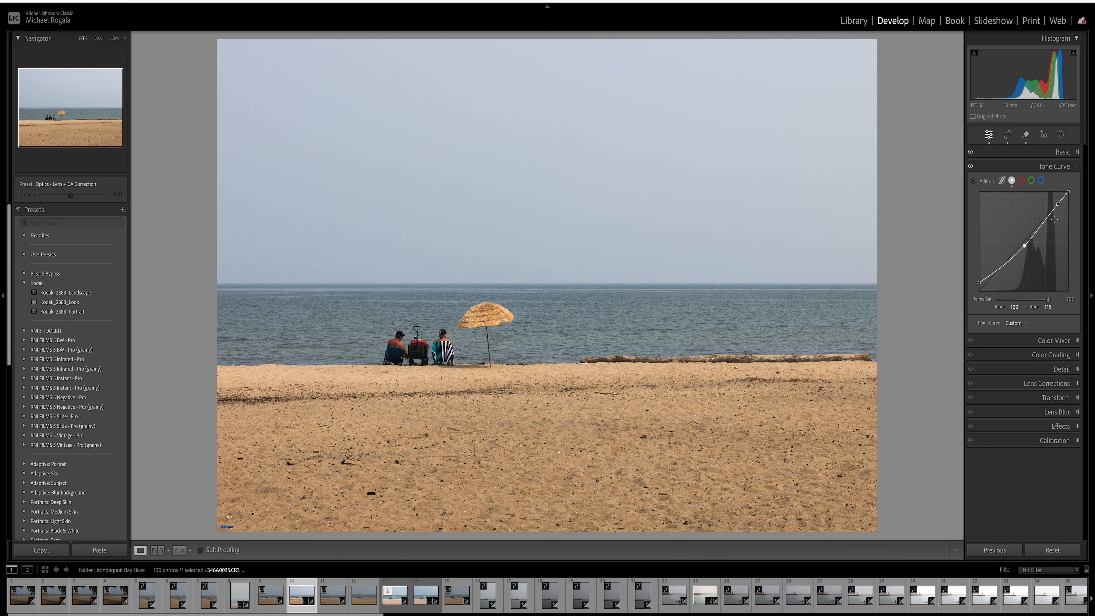
pyautogui.moveTo(1058, 204); pyautogui.dragTo(1054, 206)
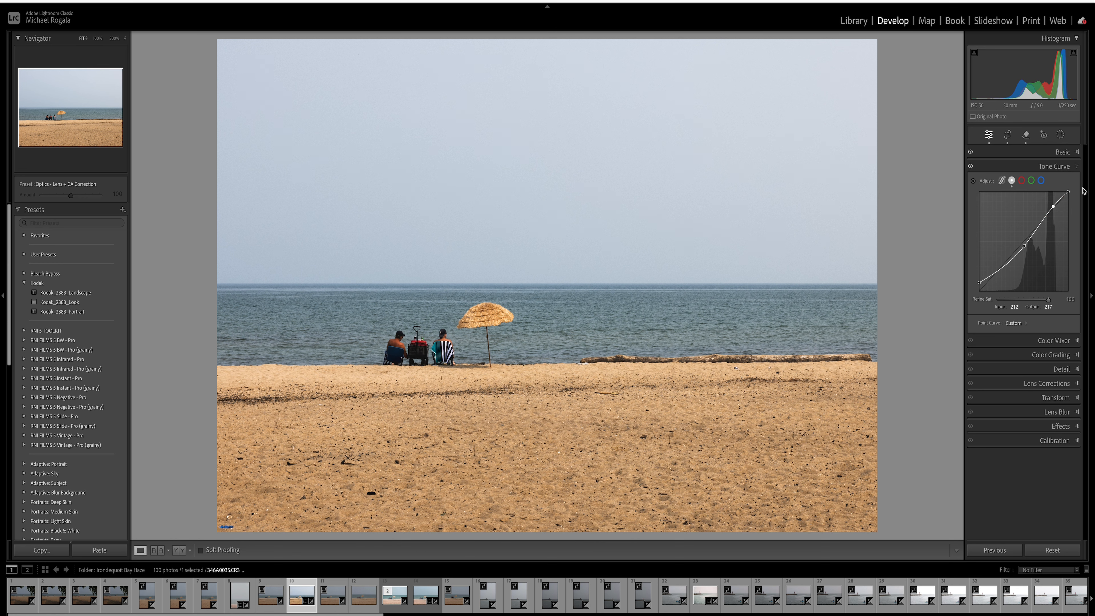
pyautogui.click(1024, 183)
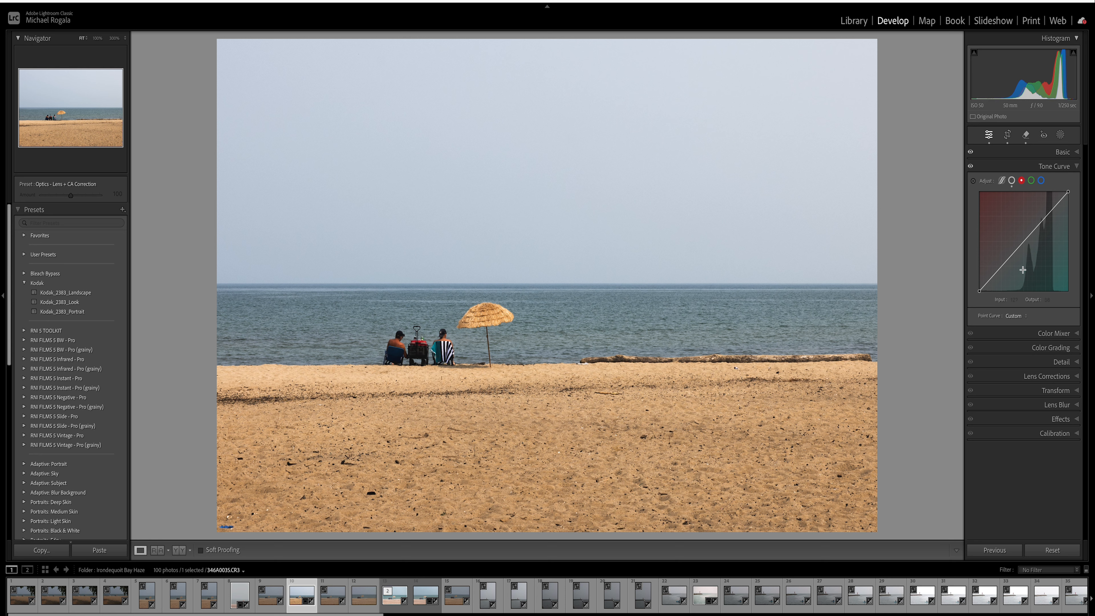
# - Add shadow, midtone and upper points to the red channel curve
pyautogui.moveTo(1001, 266); pyautogui.dragTo(1001, 266)
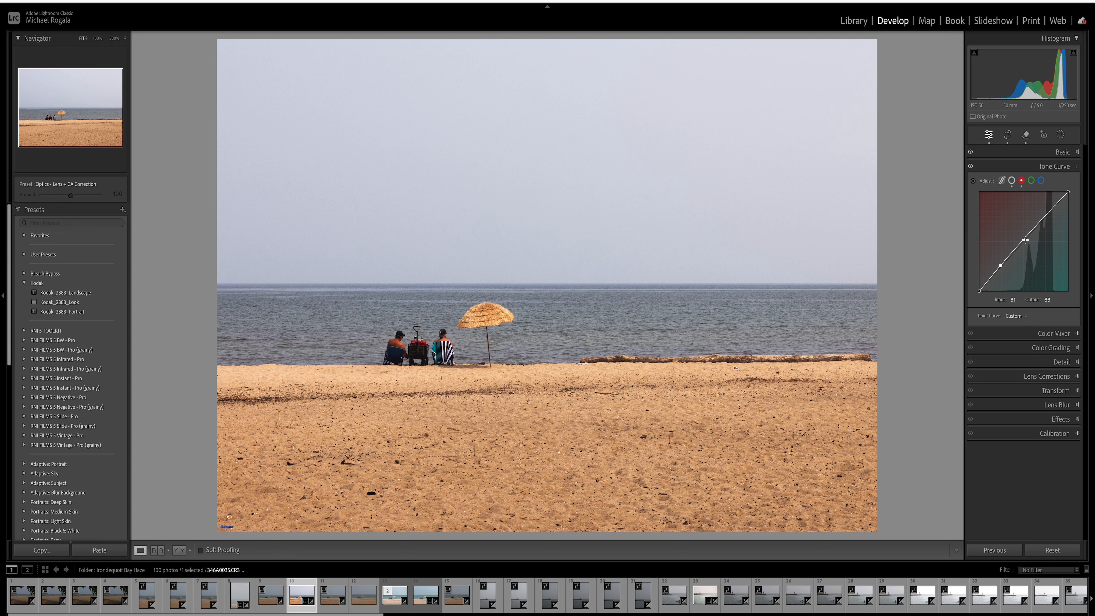
pyautogui.moveTo(1023, 240); pyautogui.dragTo(1025, 240)
pyautogui.click(1052, 210)
pyautogui.moveTo(1052, 210); pyautogui.dragTo(1051, 210)
# - On the green curve, undo a trial Medium Contrast preset and set points 64→56 and 200→202
pyautogui.click(1031, 182)
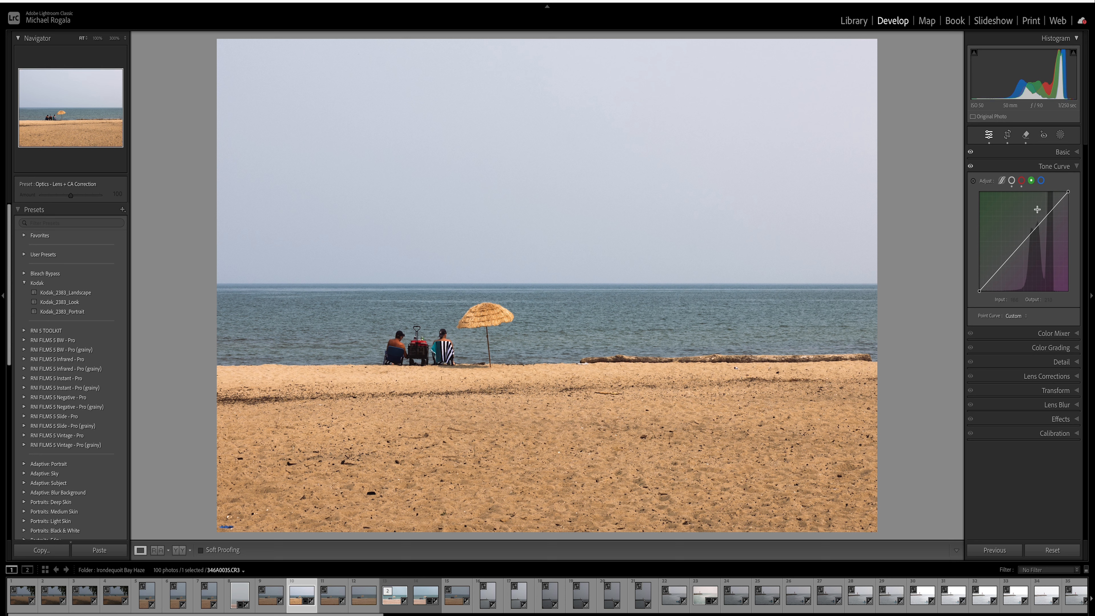
pyautogui.click(1025, 317)
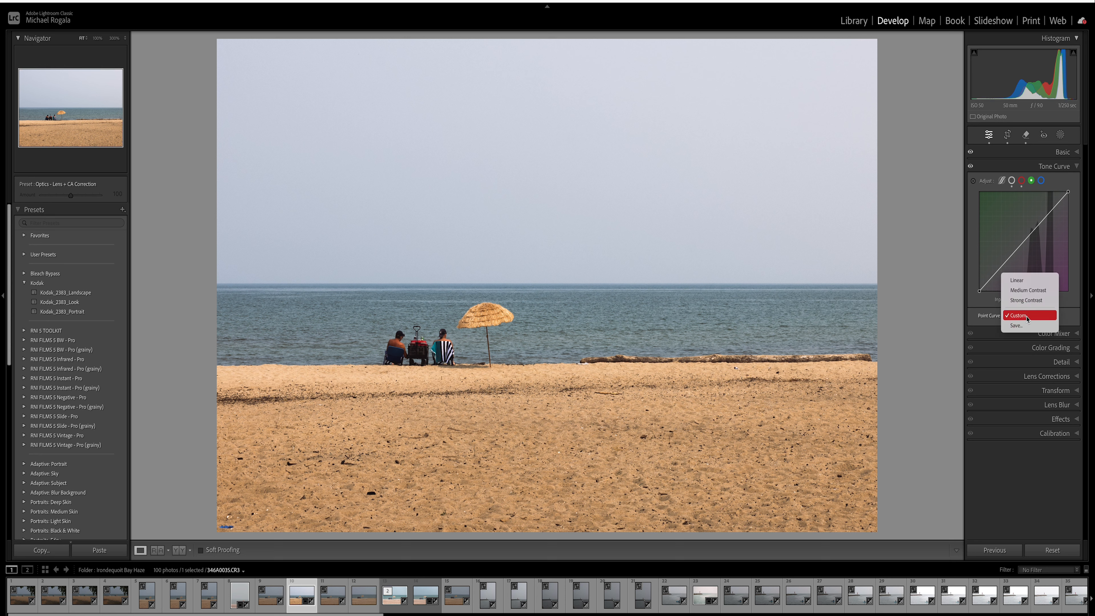
pyautogui.click(1040, 290)
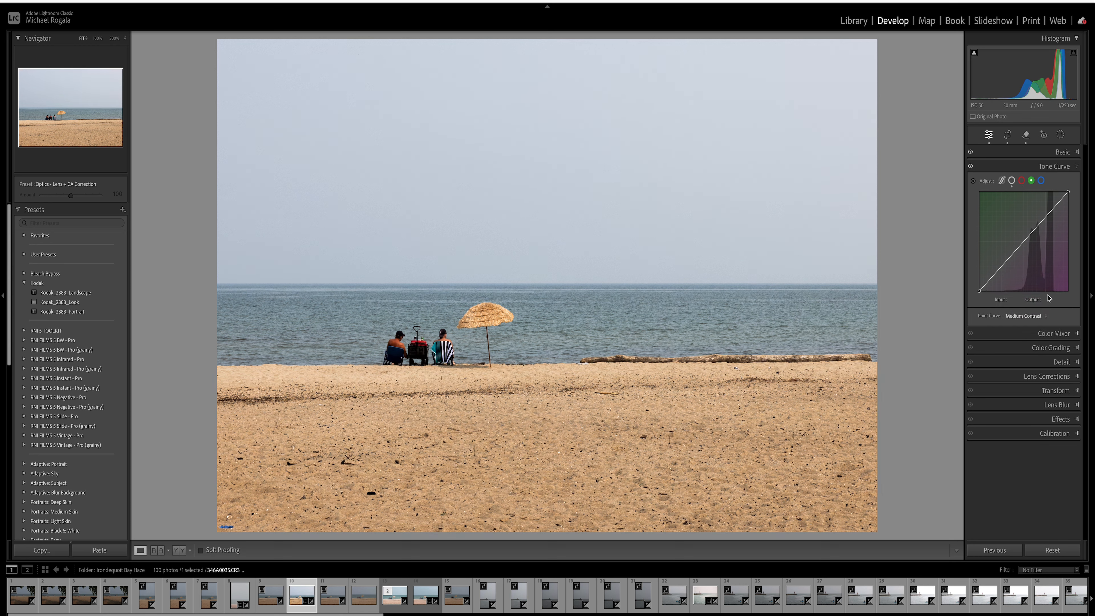
pyautogui.click(1041, 317)
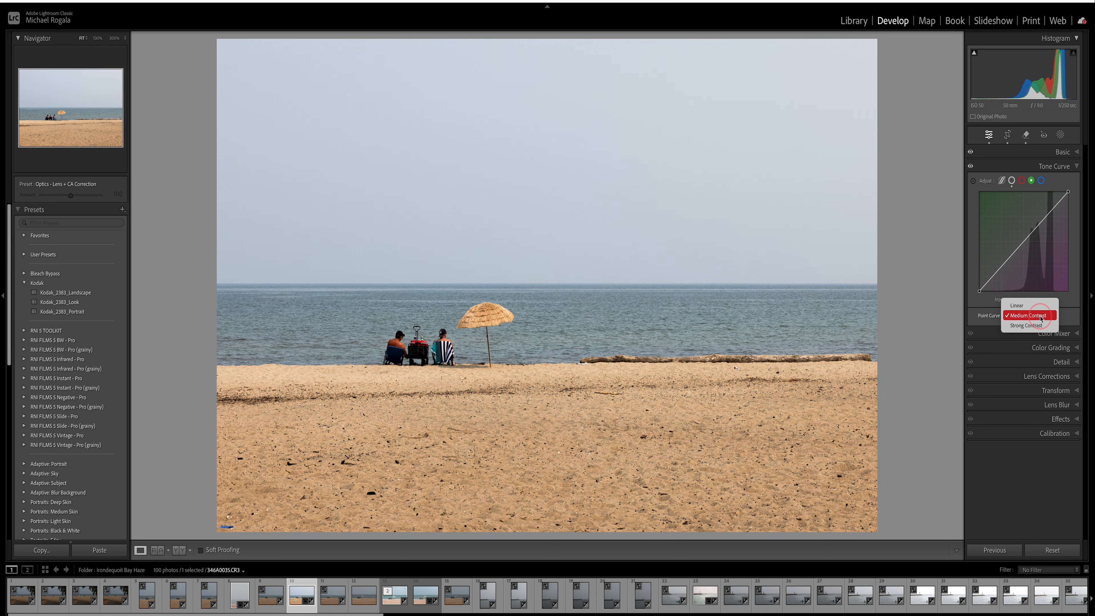
pyautogui.click(1065, 318)
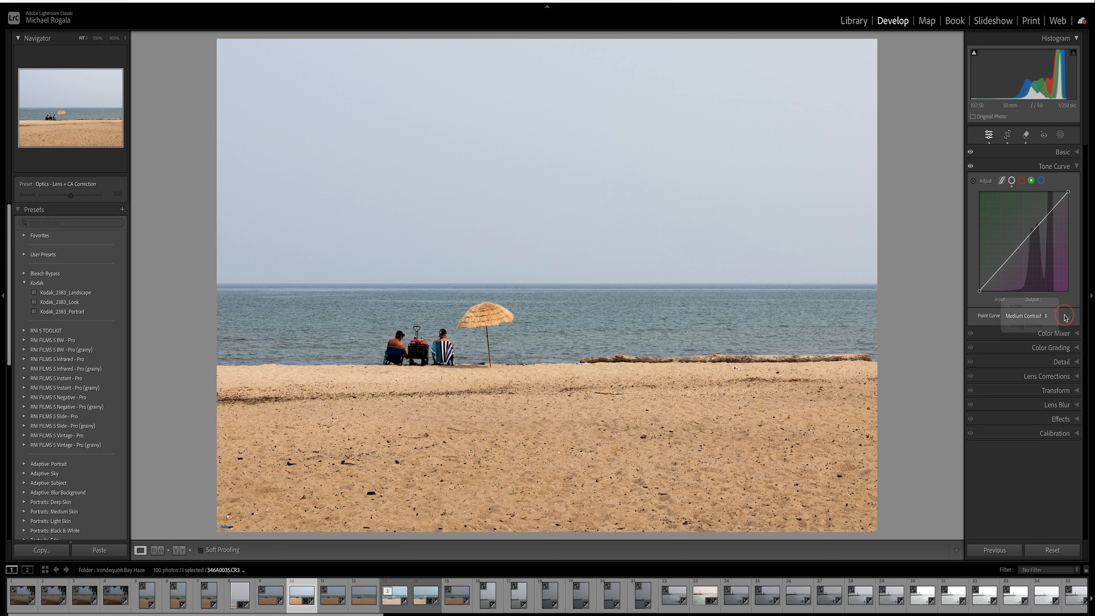
pyautogui.press('super+z')
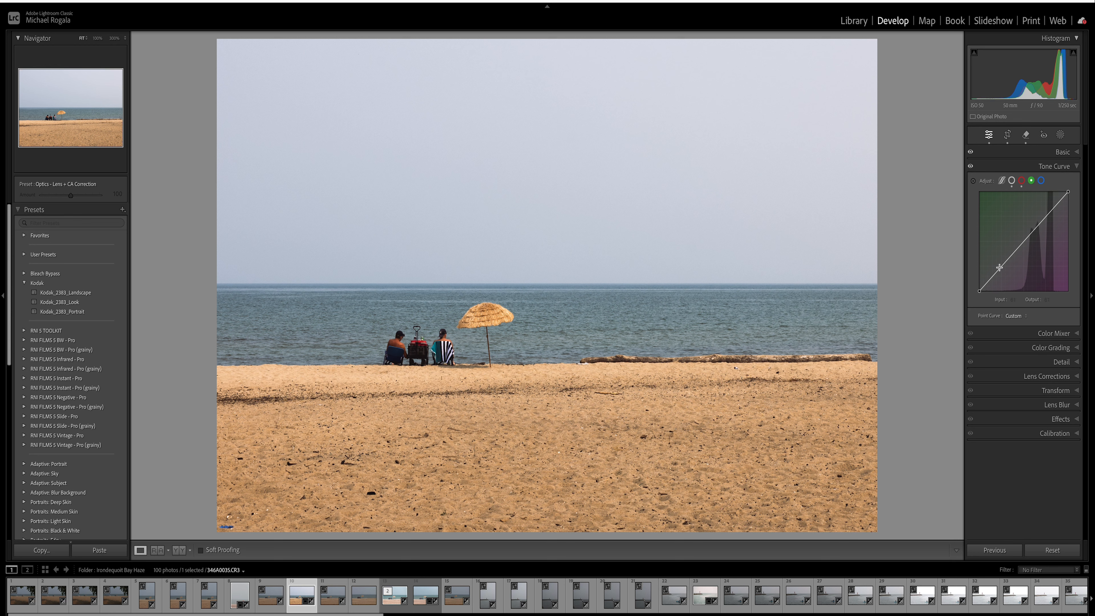
pyautogui.moveTo(999, 268); pyautogui.dragTo(1001, 269)
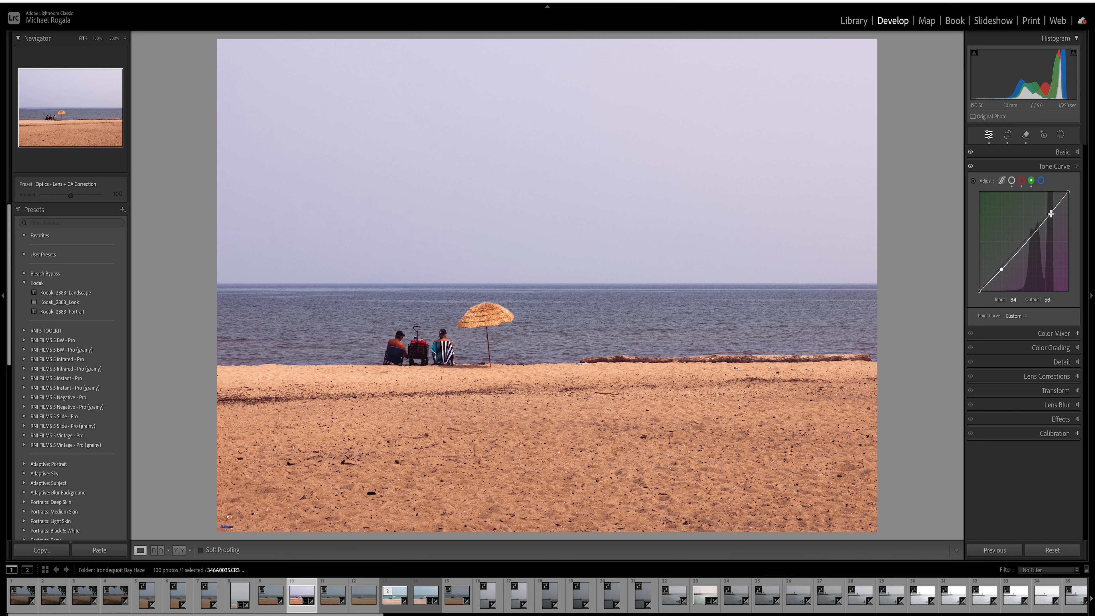
pyautogui.moveTo(1051, 215); pyautogui.dragTo(1049, 213)
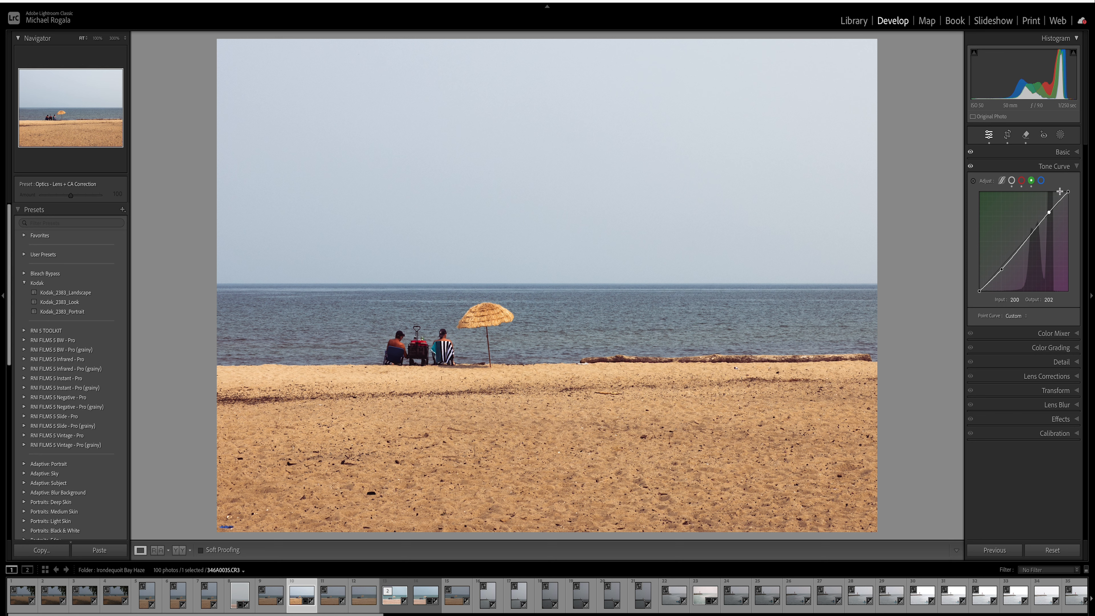
# - Set blue curve points at 59→54 and 186→199, then compare before and after
pyautogui.click(1043, 186)
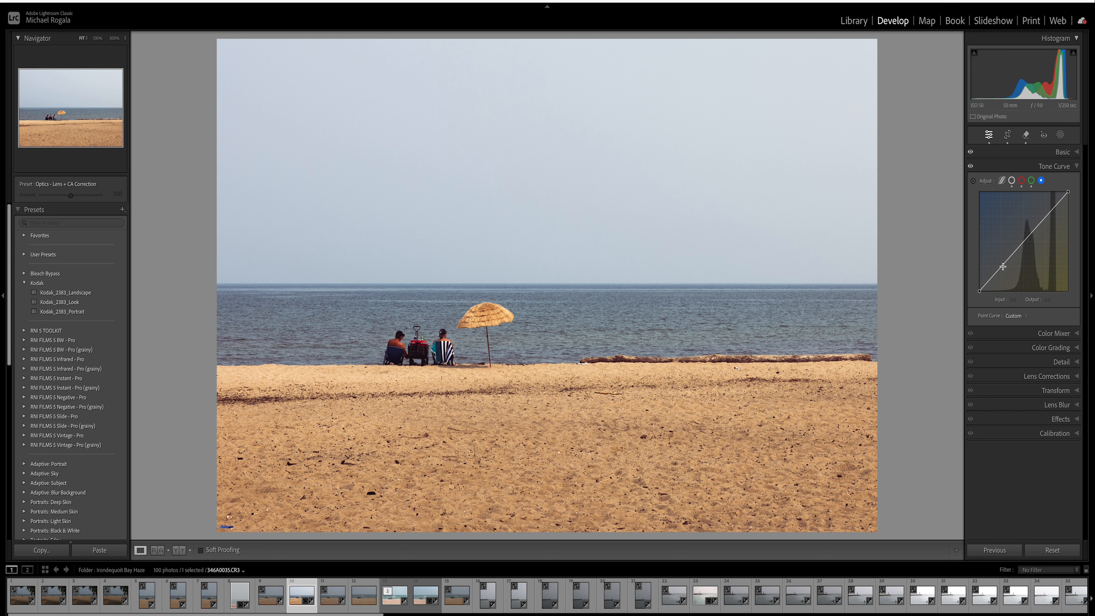
pyautogui.moveTo(1003, 267); pyautogui.dragTo(1003, 267)
pyautogui.moveTo(1047, 218); pyautogui.dragTo(1044, 214)
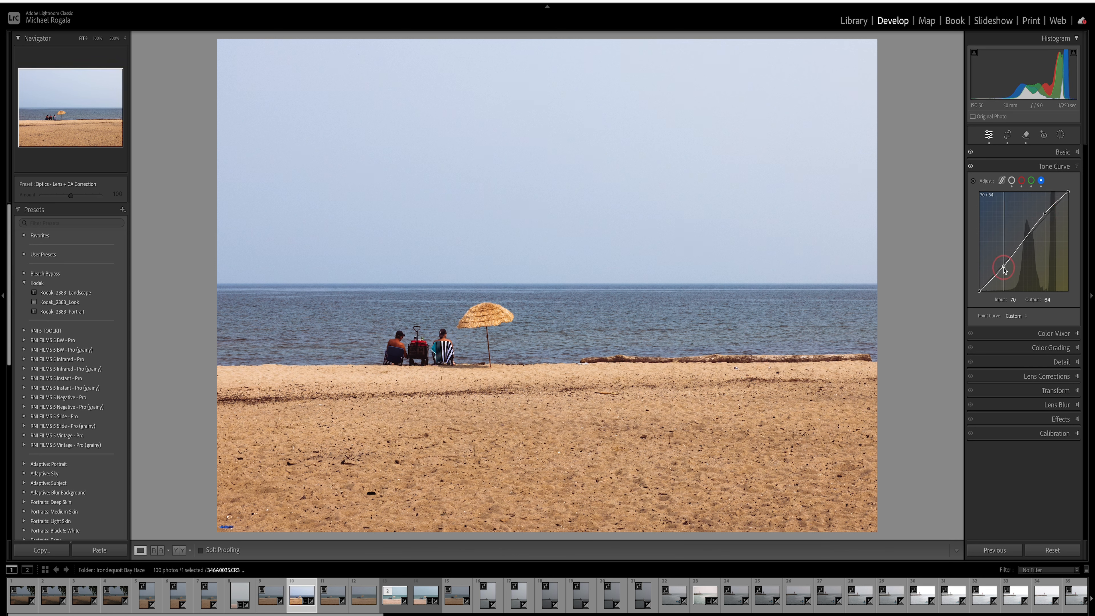
pyautogui.moveTo(1004, 266); pyautogui.dragTo(1000, 271)
pyautogui.press('\\')
pyautogui.press('\\')
pyautogui.press('\\')
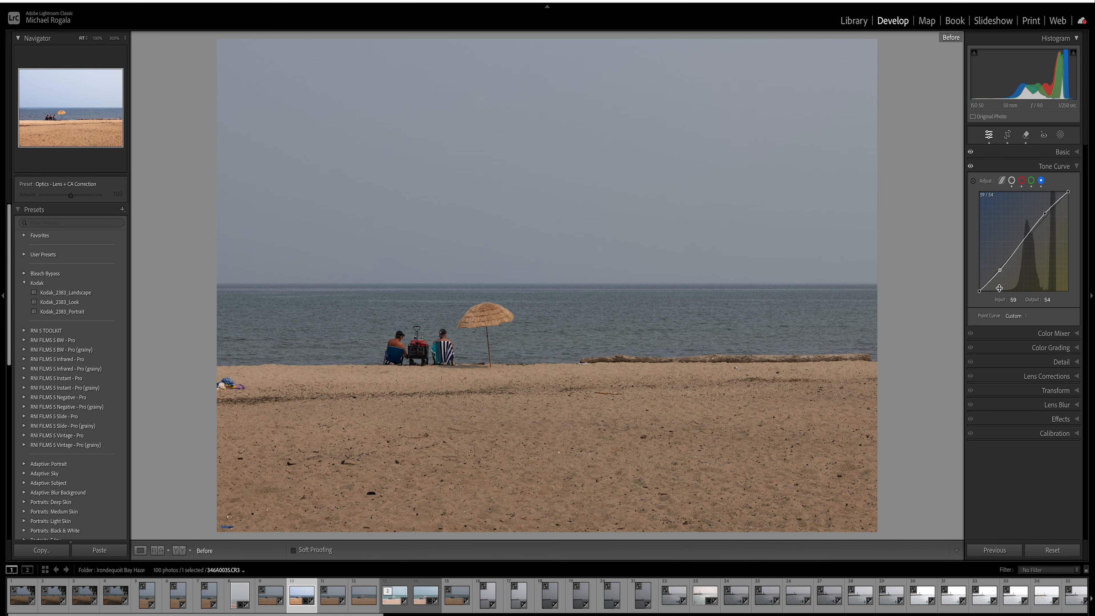
pyautogui.press('\\')
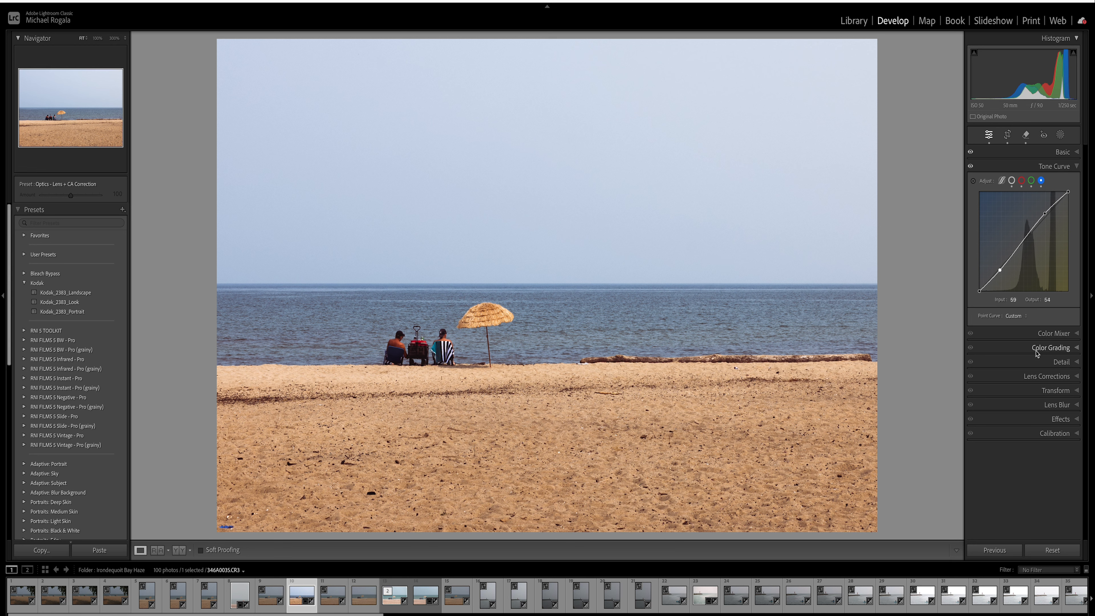
# - Expand Color Grading and show the Shadows controls with hue and saturation at 0
pyautogui.click(1081, 348)
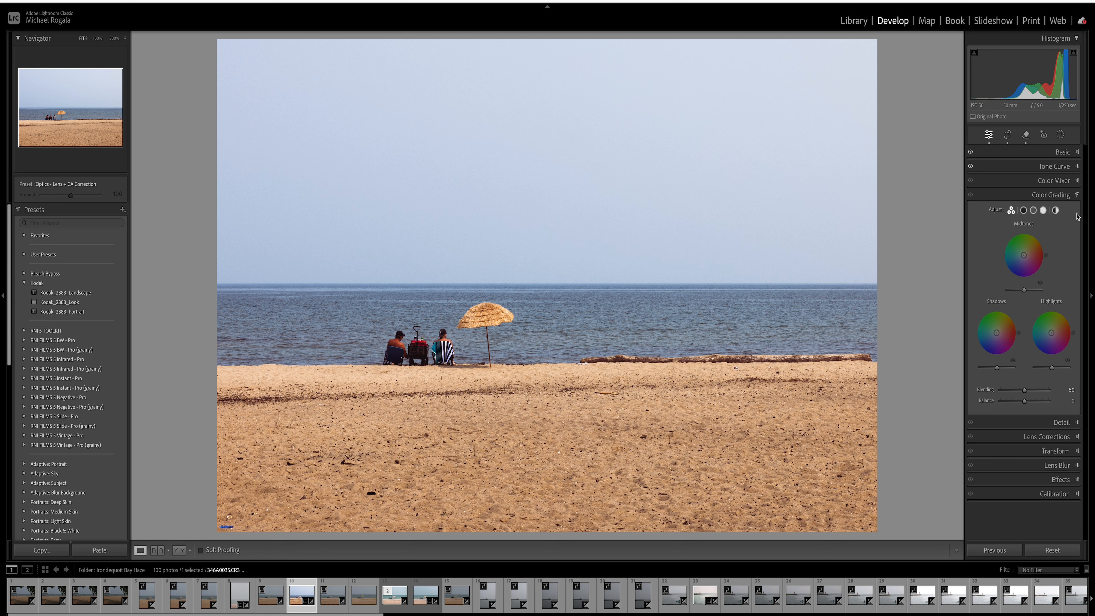
pyautogui.click(1023, 211)
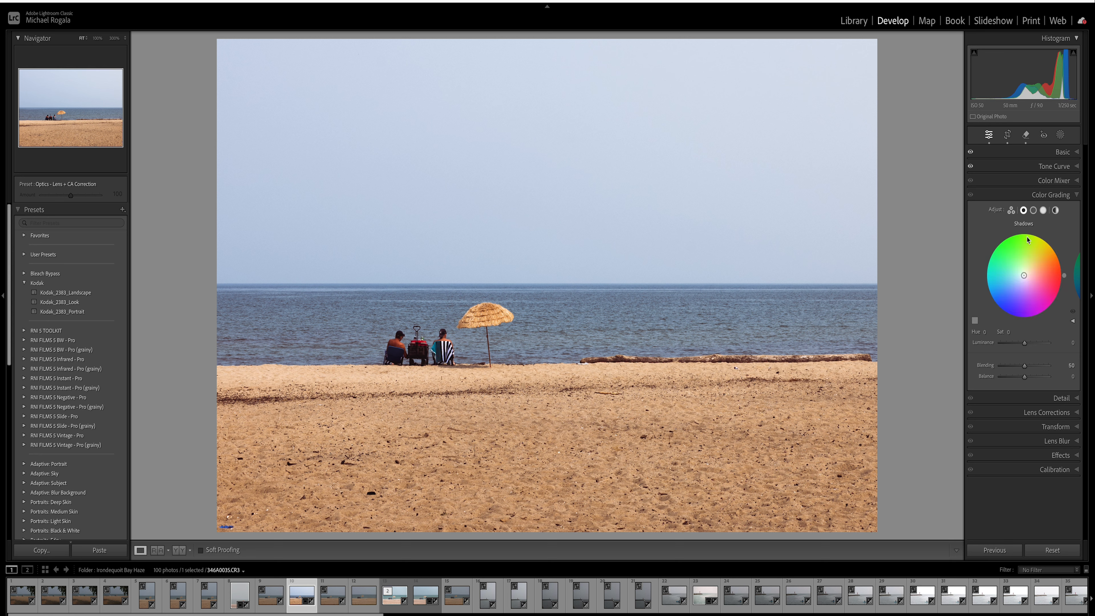
# - Set the shadows grade to hue 230 and saturation 12
pyautogui.click(986, 333)
pyautogui.write('230')
pyautogui.press('Return')
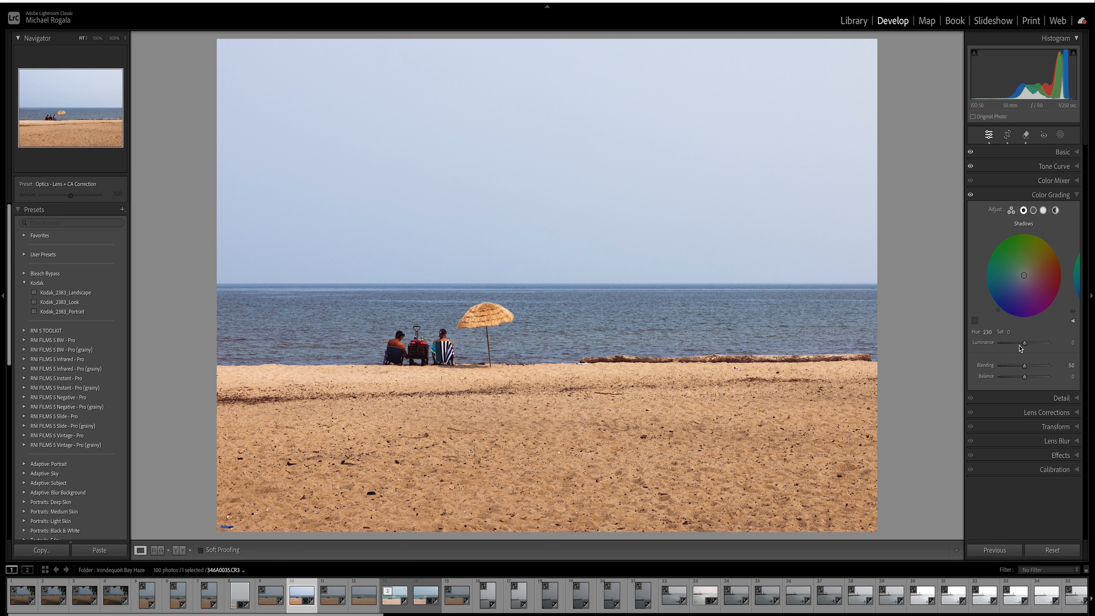
pyautogui.click(1011, 332)
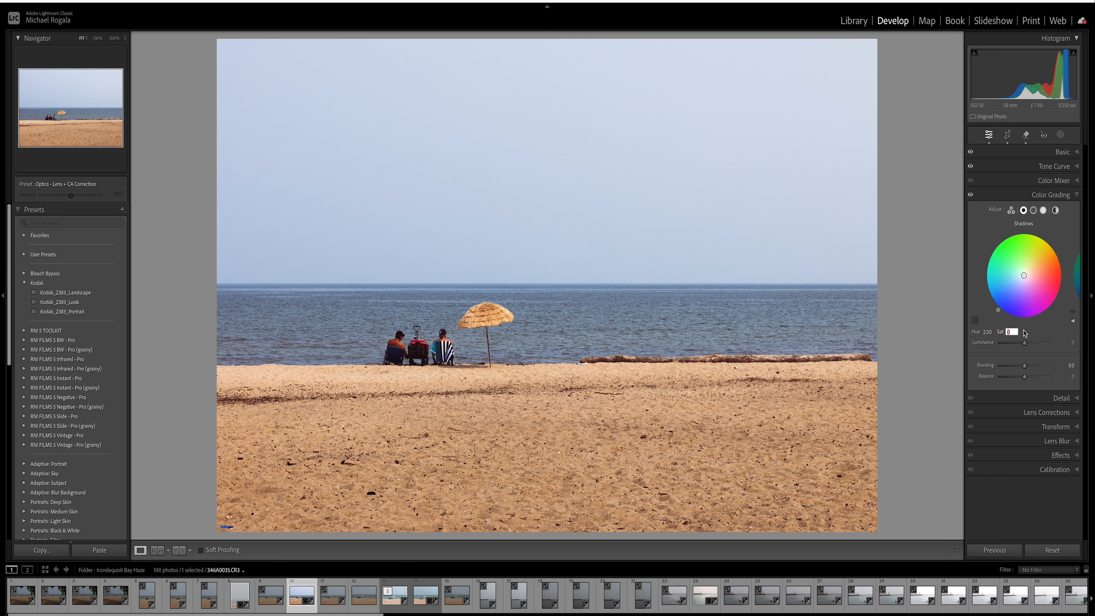
pyautogui.write('12')
pyautogui.press('Return')
# - Set the midtones grade to hue 50 and saturation 15
pyautogui.click(1034, 212)
pyautogui.click(987, 332)
pyautogui.write('5')
pyautogui.press('Return')
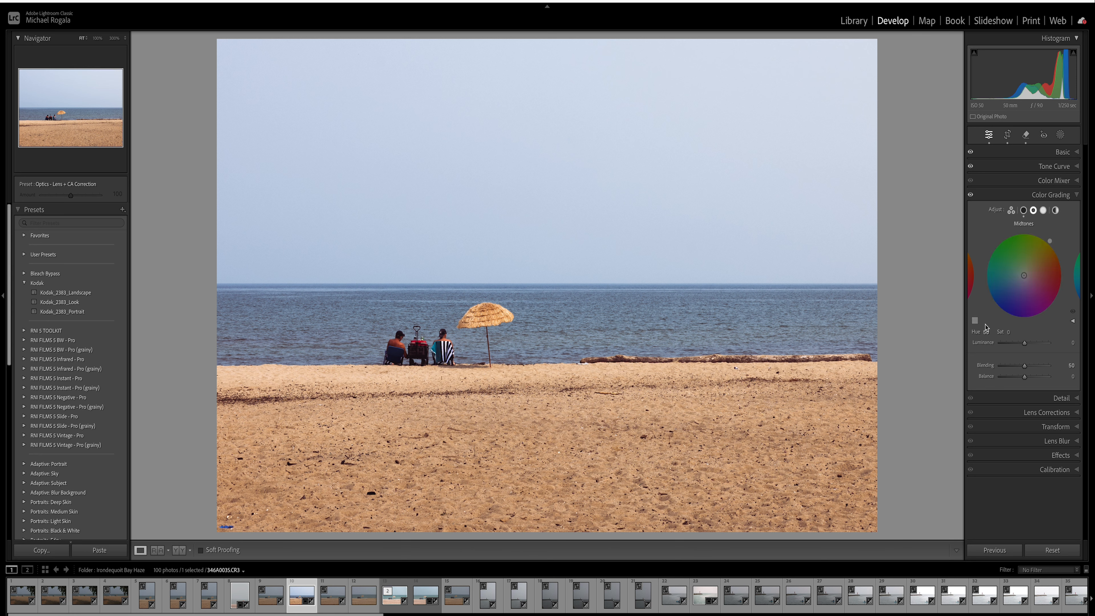
pyautogui.click(1011, 333)
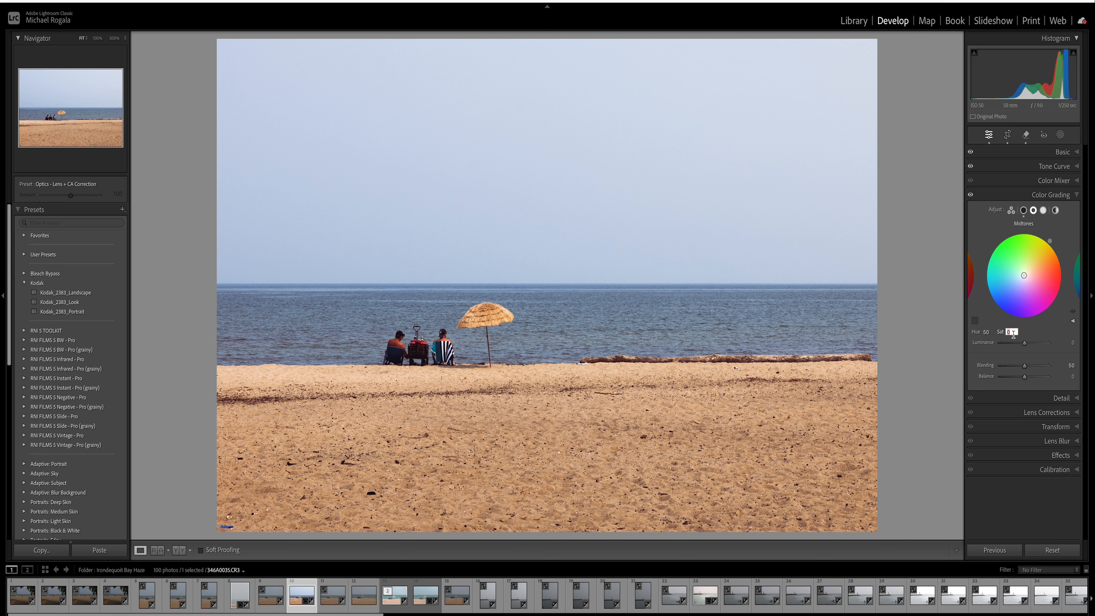
pyautogui.write('15')
pyautogui.press('Return')
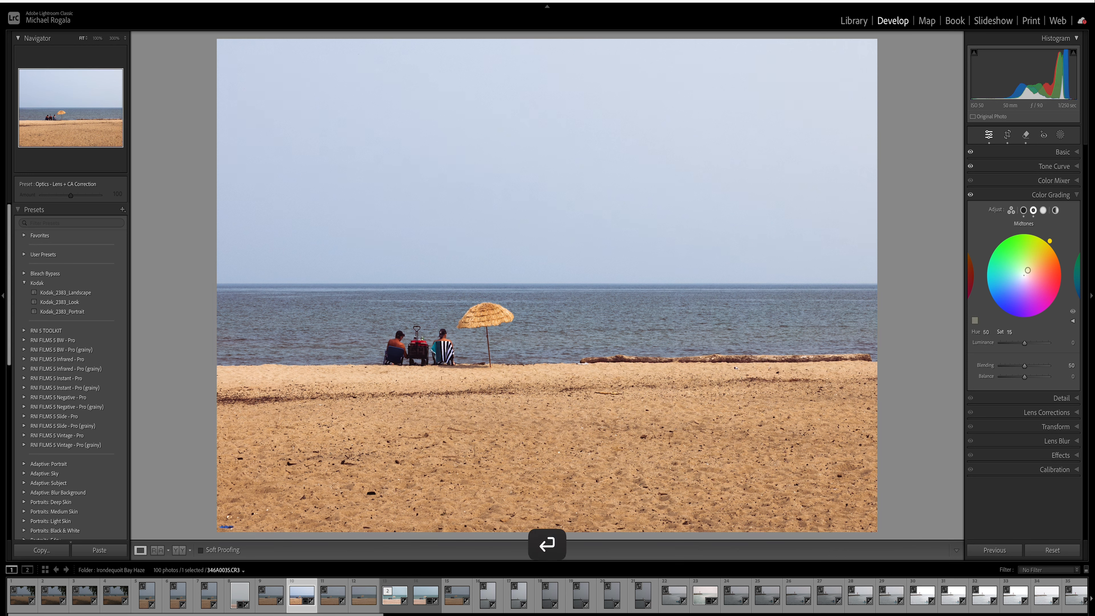
# - Grade the highlights at hue 50, saturation 10, and compare with the original
pyautogui.click(1044, 211)
pyautogui.click(986, 333)
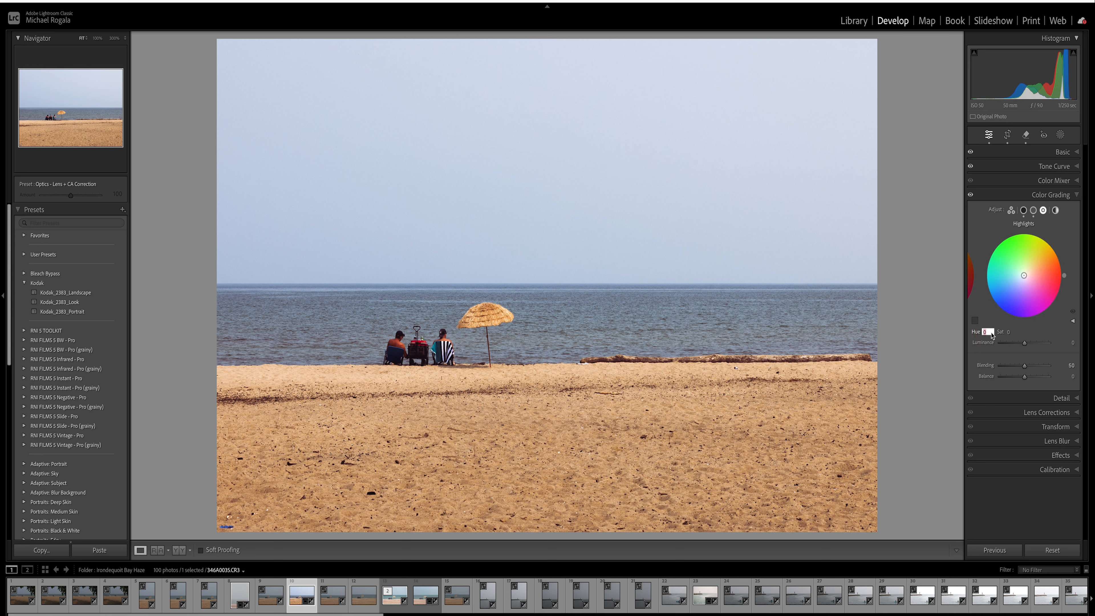
pyautogui.write('5')
pyautogui.press('Return')
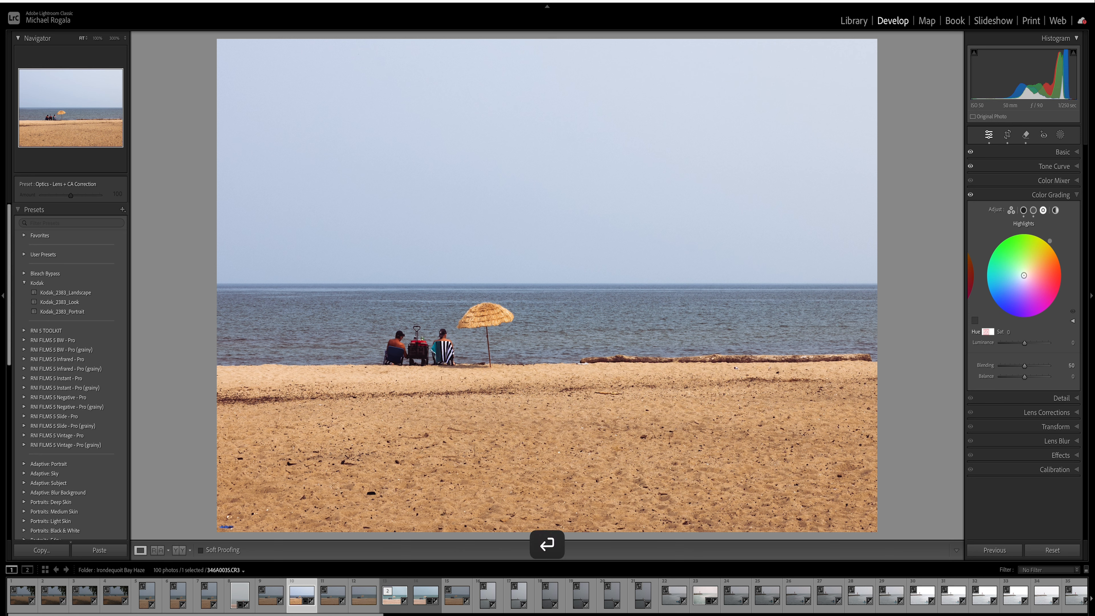
pyautogui.click(1014, 336)
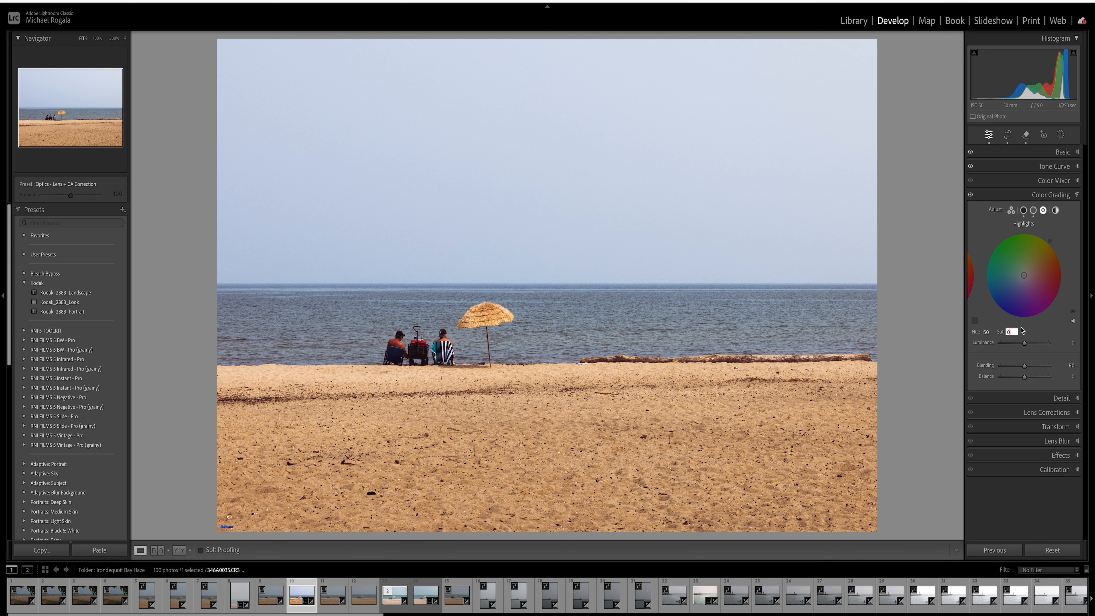
pyautogui.write('10')
pyautogui.press('Return')
pyautogui.press('\\')
pyautogui.press('\\')
pyautogui.press('\\')
pyautogui.press('\\')
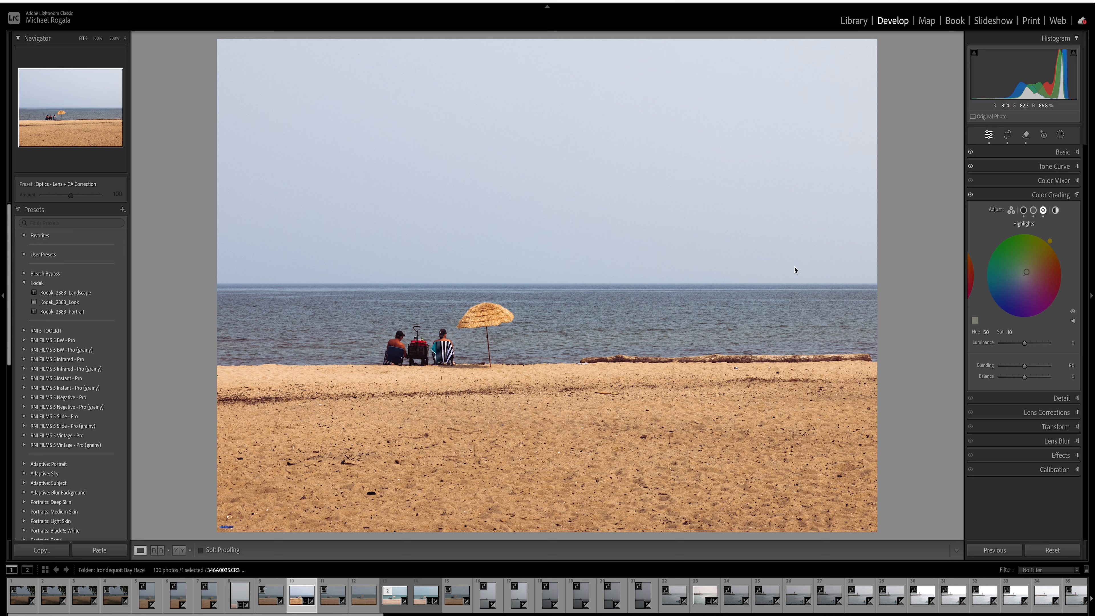
# - Set color grading Blending to 66 and Balance to −28, then collapse the panel
pyautogui.click(1024, 211)
pyautogui.click(1025, 366)
pyautogui.moveTo(1024, 367); pyautogui.dragTo(1032, 367)
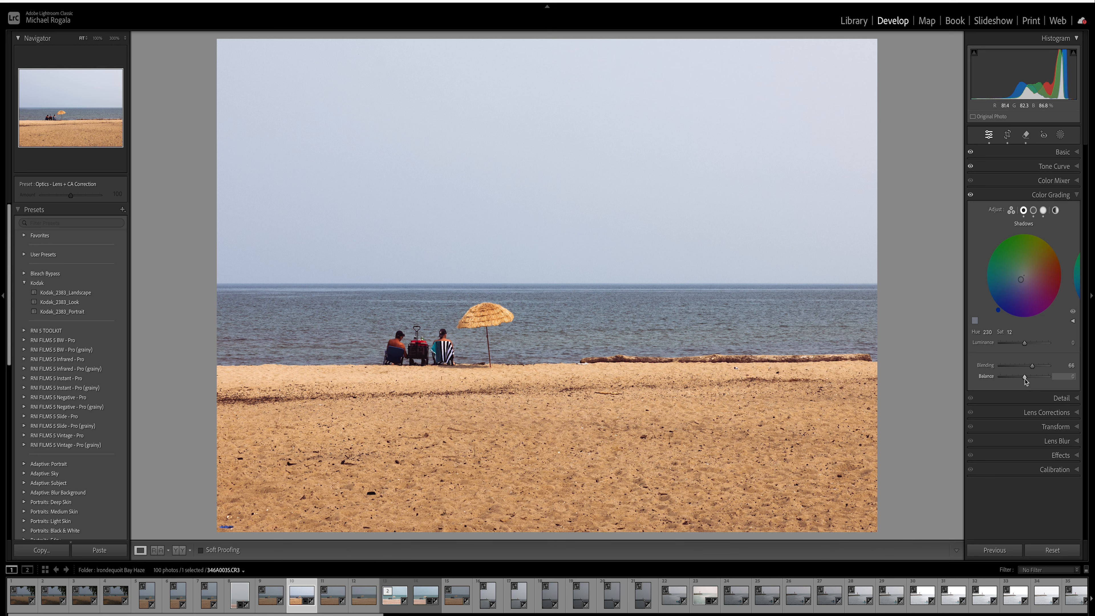
pyautogui.moveTo(1025, 379); pyautogui.dragTo(1019, 380)
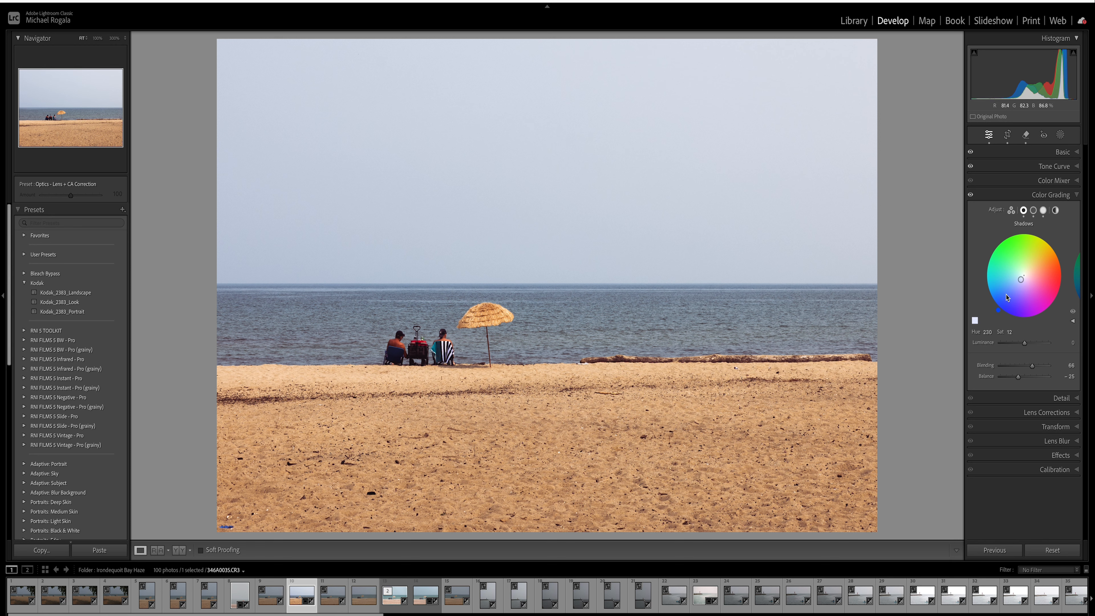
pyautogui.click(1078, 195)
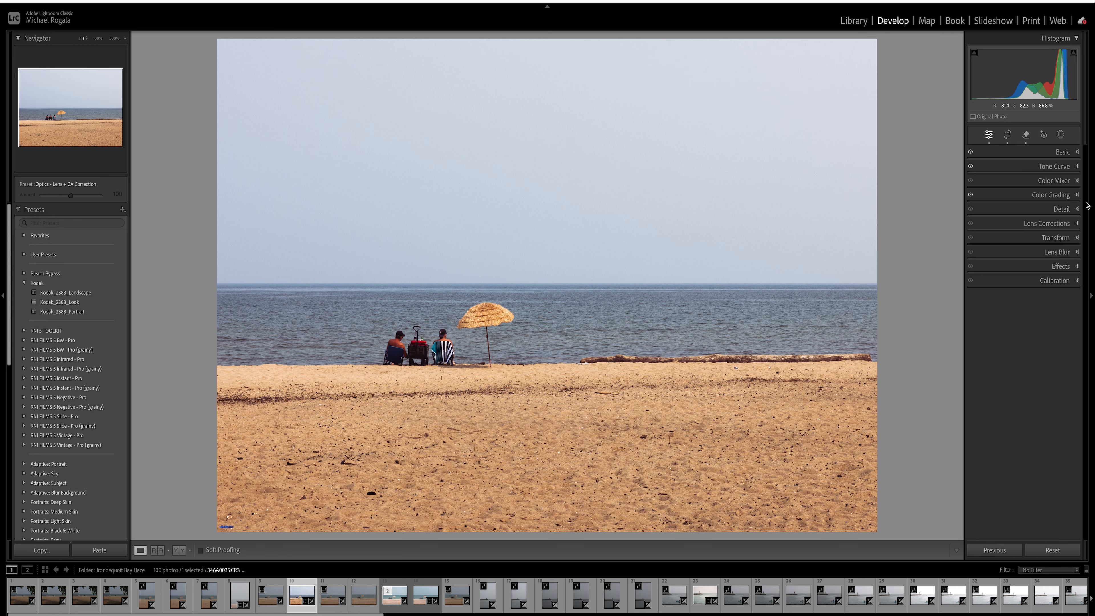
# - In the Color Mixer's HSL Hue view, set Red to −10
pyautogui.click(1076, 181)
pyautogui.click(1008, 195)
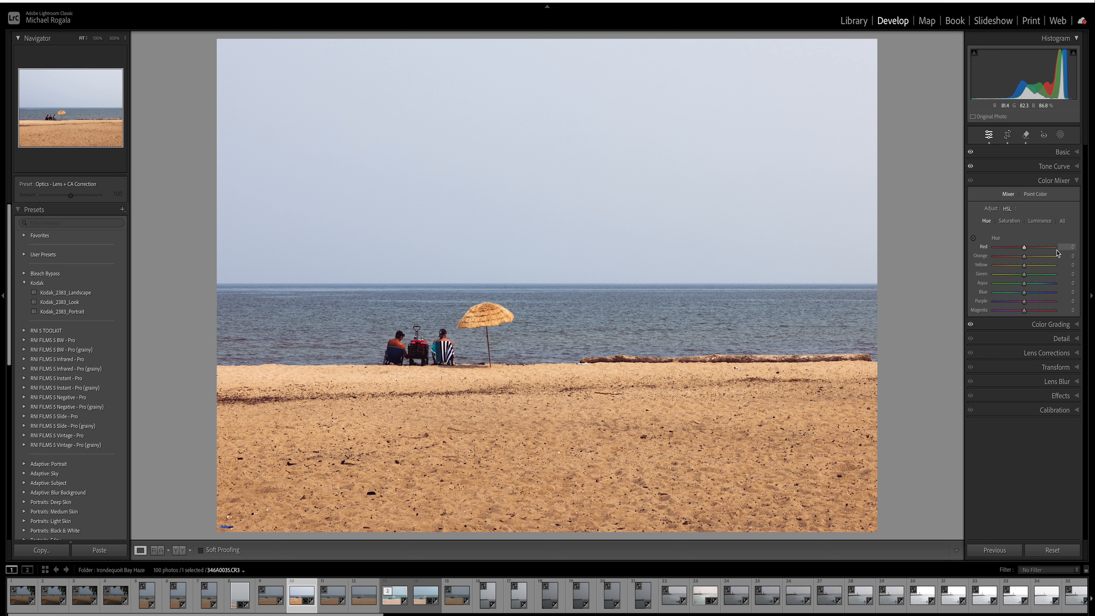
pyautogui.click(1073, 248)
pyautogui.press('BackSpace')
pyautogui.write('-10')
pyautogui.press('Return')
# - Set Orange hue −5, Yellow +10, Green −10, and nudge Aqua and Blue (−6) lower
pyautogui.click(1073, 263)
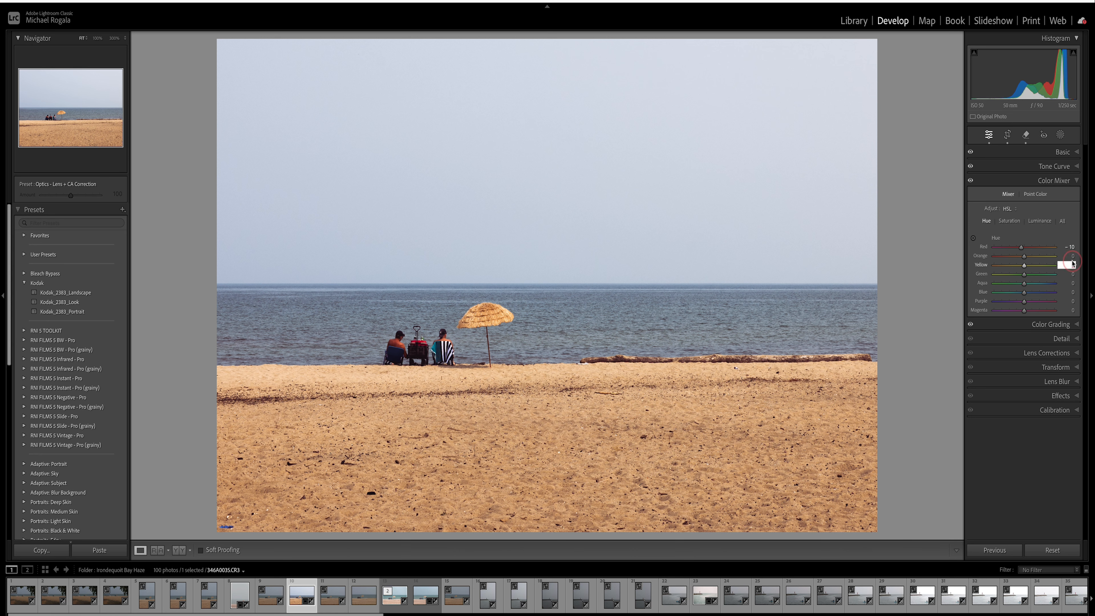
pyautogui.click(1073, 256)
pyautogui.press('Return')
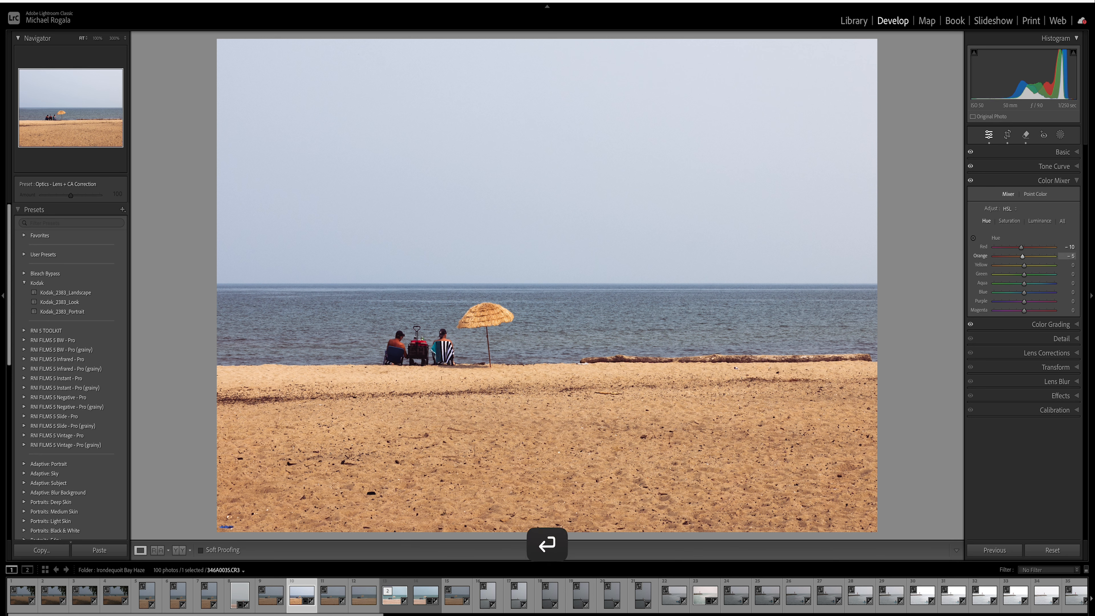
pyautogui.click(1073, 266)
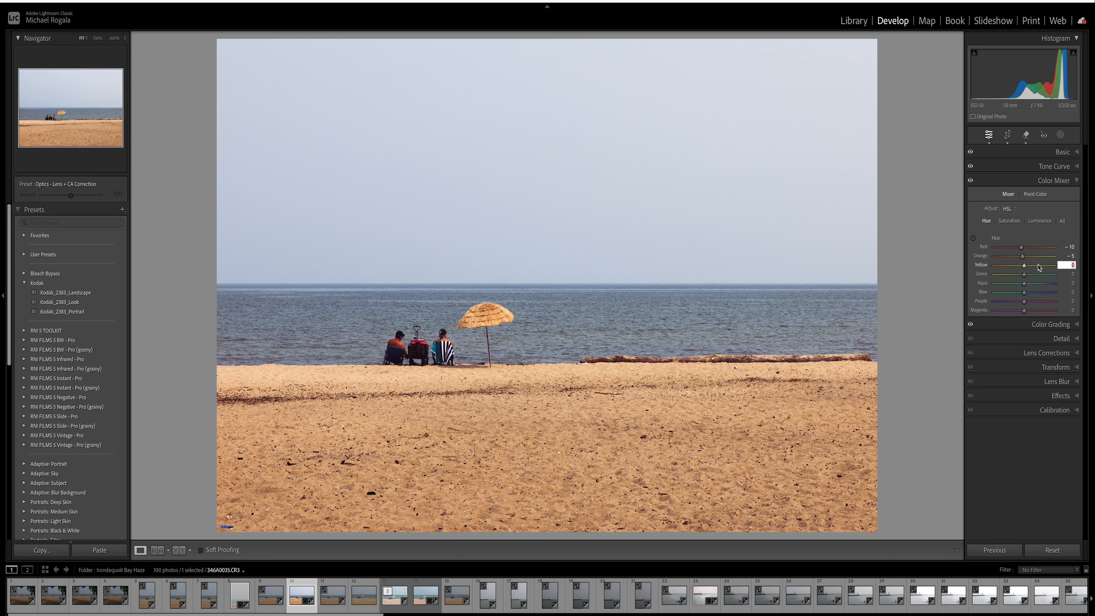
pyautogui.press('Return')
pyautogui.click(1072, 275)
pyautogui.write('-1')
pyautogui.press('Return')
pyautogui.moveTo(1024, 286); pyautogui.dragTo(1021, 288)
pyautogui.moveTo(1026, 296); pyautogui.dragTo(1024, 295)
# - Set saturation to Yellow −20, Green −10, Orange +10, and reduce Blue to −3
pyautogui.click(1017, 225)
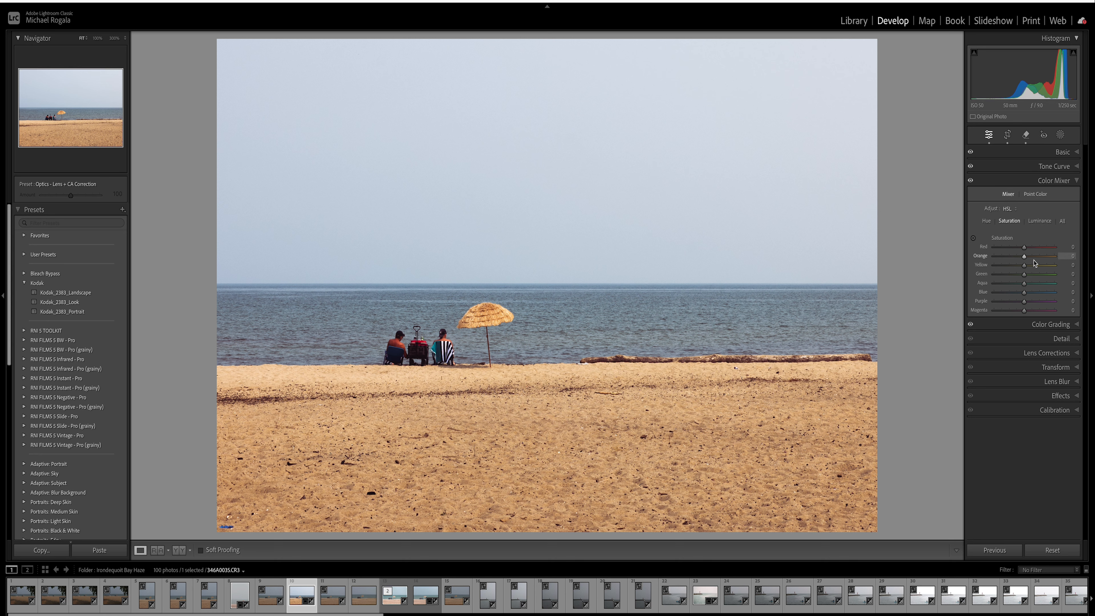
pyautogui.click(1071, 265)
pyautogui.press('Return')
pyautogui.click(1066, 274)
pyautogui.press('BackSpace')
pyautogui.press('Return')
pyautogui.click(1071, 257)
pyautogui.write('10')
pyautogui.press('Return')
pyautogui.moveTo(1025, 293)
pyautogui.mouseDown()
pyautogui.moveTo(1014, 294)
pyautogui.moveTo(1030, 298)
pyautogui.mouseUp()
pyautogui.moveTo(1030, 297); pyautogui.dragTo(1024, 293)
# - Raise Orange luminance to +10 and lower Yellow and Green luminance to −11
pyautogui.click(1040, 221)
pyautogui.moveTo(1025, 258); pyautogui.dragTo(1028, 258)
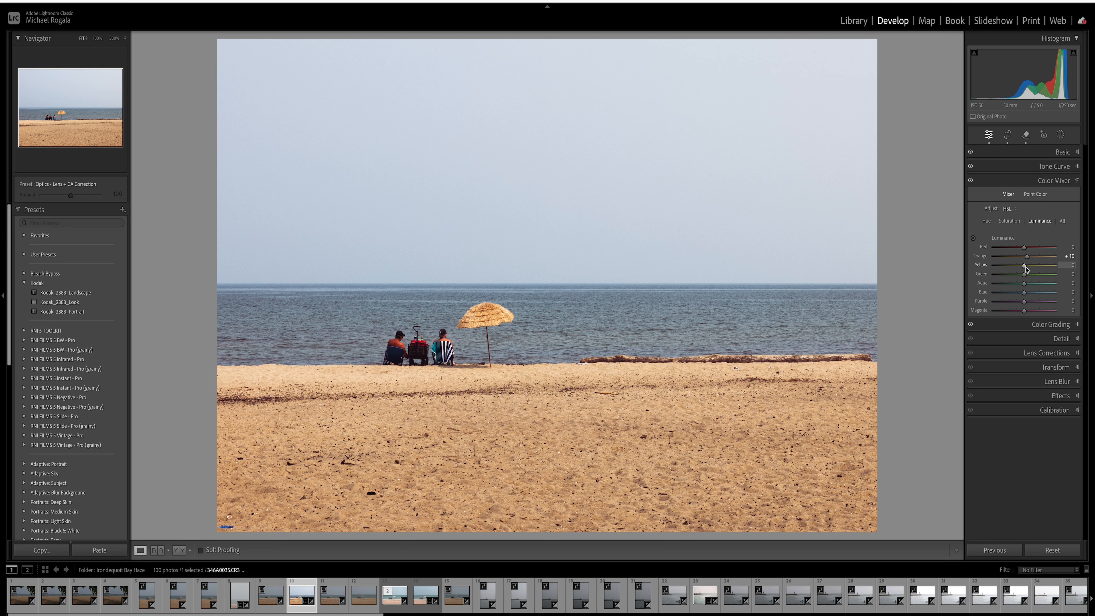
pyautogui.moveTo(1025, 267); pyautogui.dragTo(1020, 267)
pyautogui.moveTo(1024, 275); pyautogui.dragTo(1020, 277)
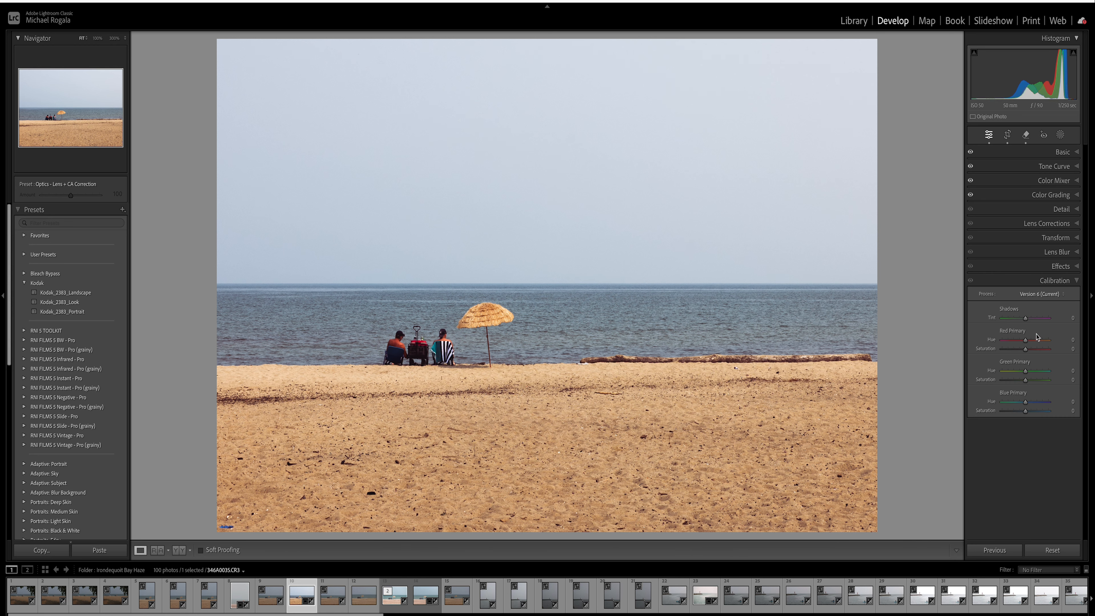
# - Set the Red Primary hue to −10 and saturation to +10
pyautogui.click(1074, 340)
pyautogui.write('-1')
pyautogui.press('Return')
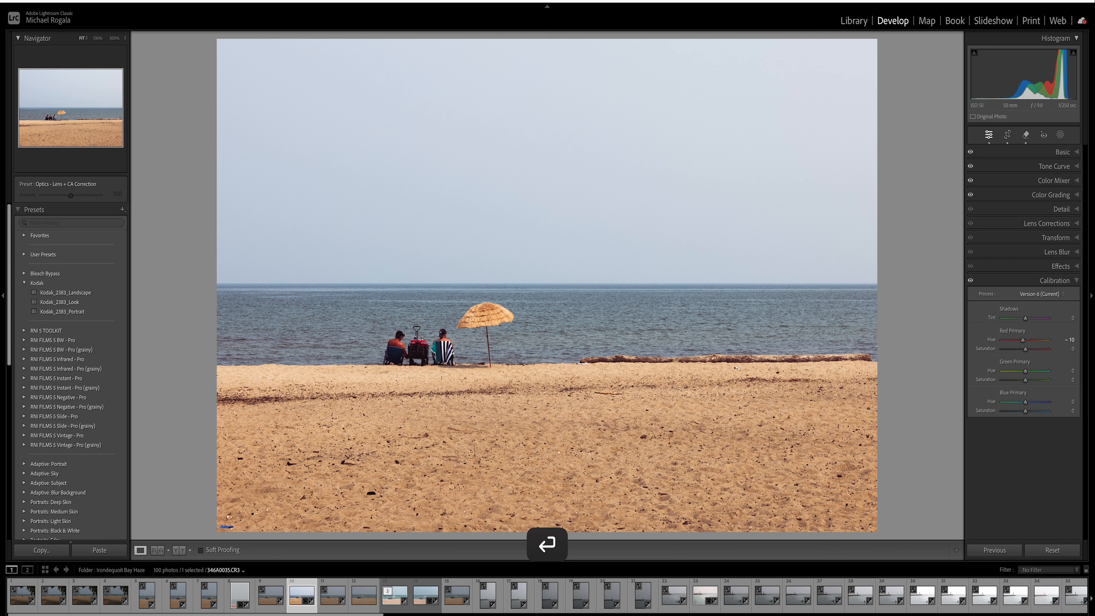
pyautogui.click(1075, 350)
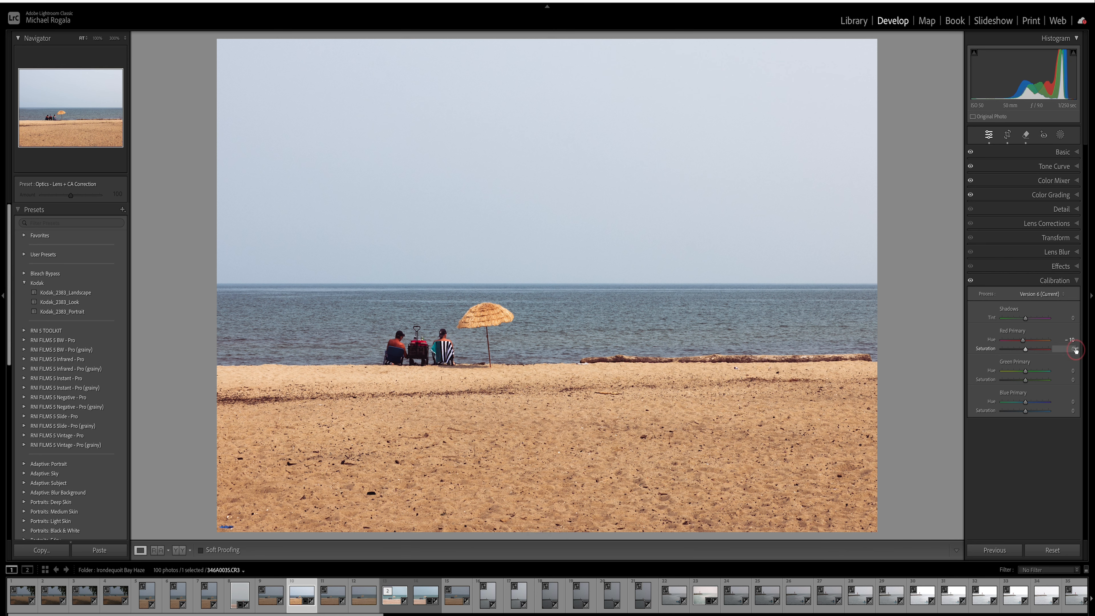
pyautogui.write('10')
pyautogui.press('Return')
# - Set the Green Primary hue to +10 and saturation to −10
pyautogui.click(1073, 371)
pyautogui.write('10')
pyautogui.press('Return')
pyautogui.click(1066, 380)
pyautogui.press('BackSpace')
pyautogui.write('-10')
pyautogui.press('Return')
# - Set the Blue Primary hue to −10 and saturation to +20
pyautogui.click(1072, 403)
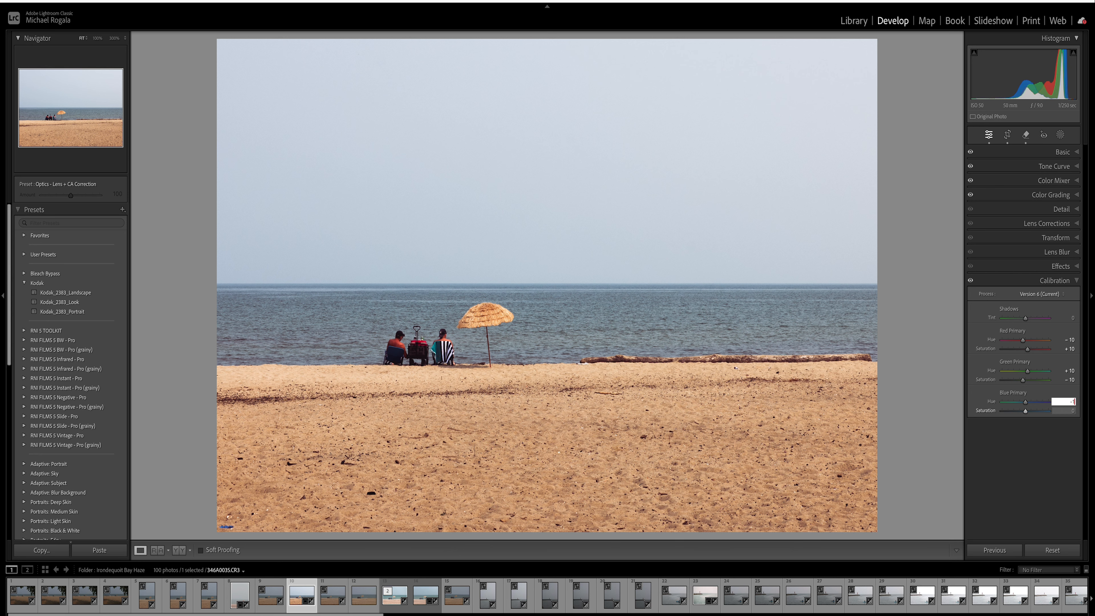
pyautogui.write('-10')
pyautogui.press('Return')
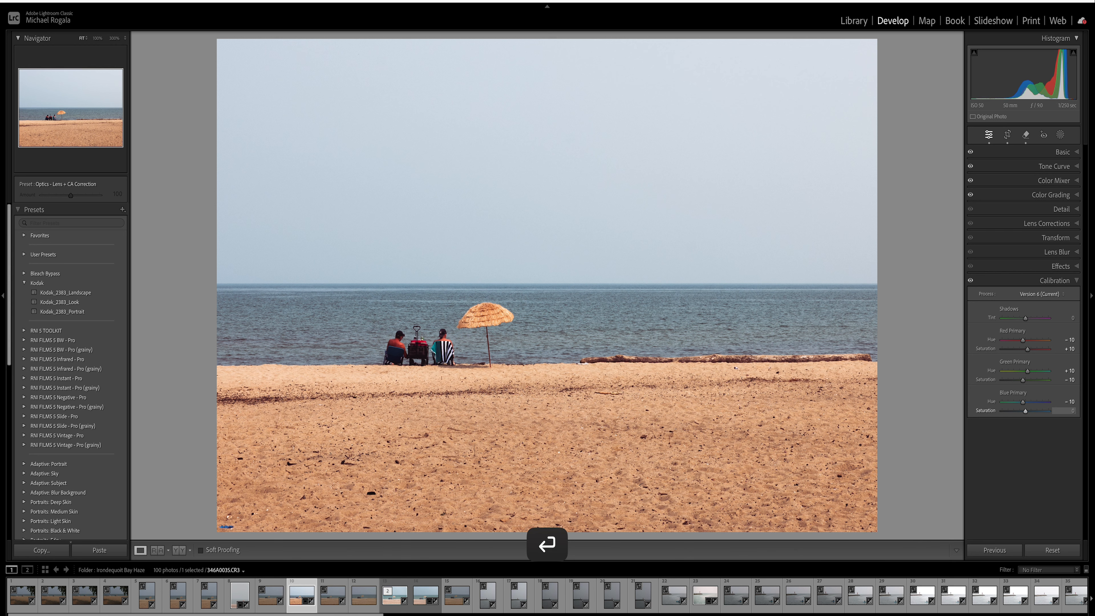
pyautogui.click(1073, 411)
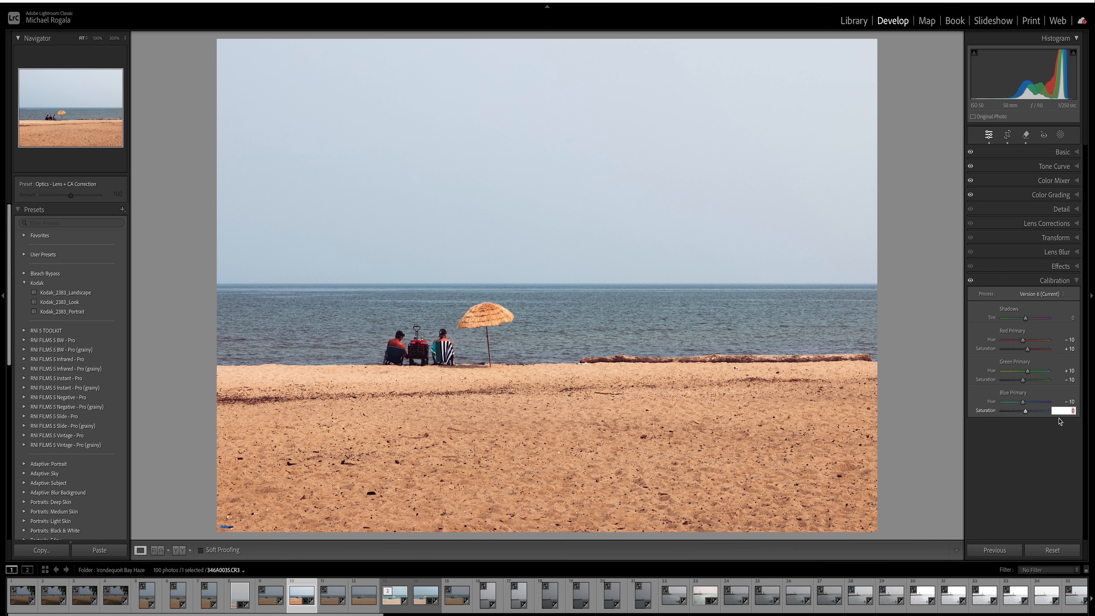
pyautogui.write('20')
pyautogui.press('Return')
# - In Effects, set Grain Amount 23, Size 20 and Roughness 48
pyautogui.click(1078, 281)
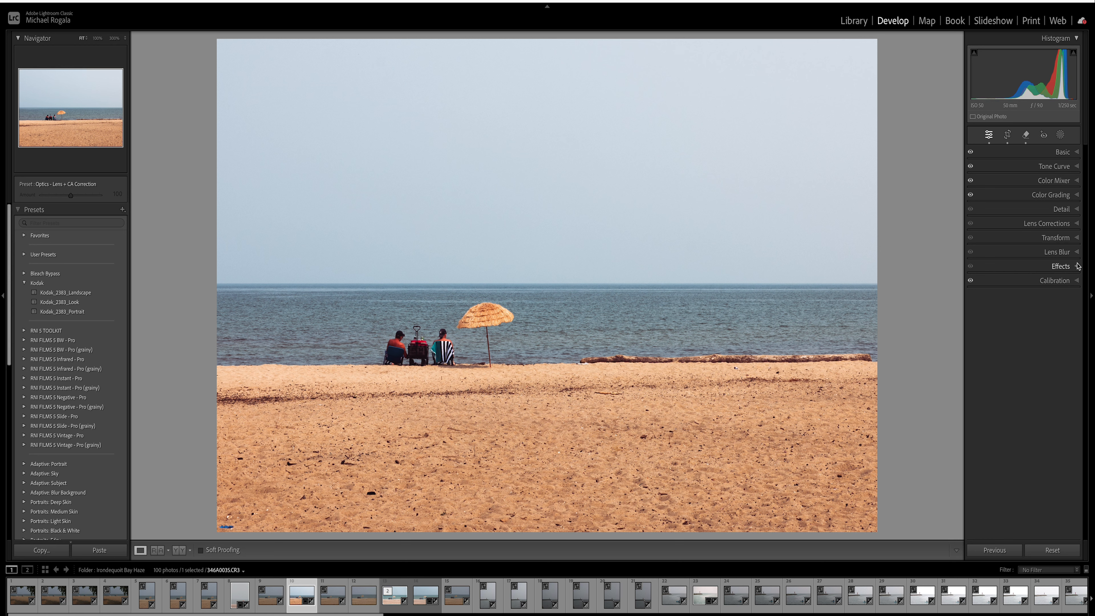
pyautogui.click(1080, 211)
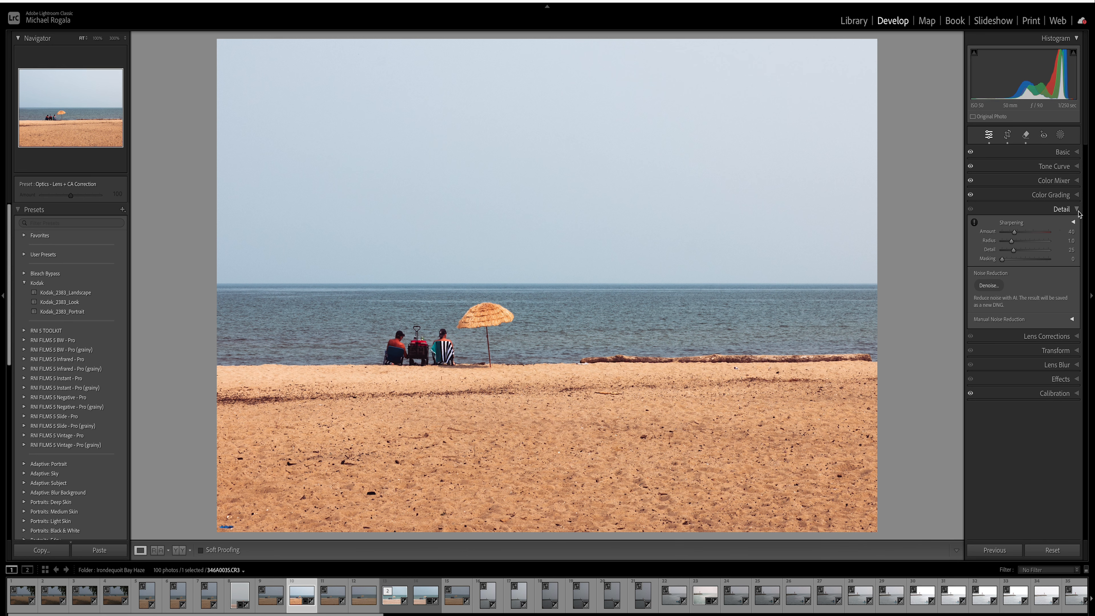
pyautogui.click(1078, 212)
pyautogui.click(1077, 266)
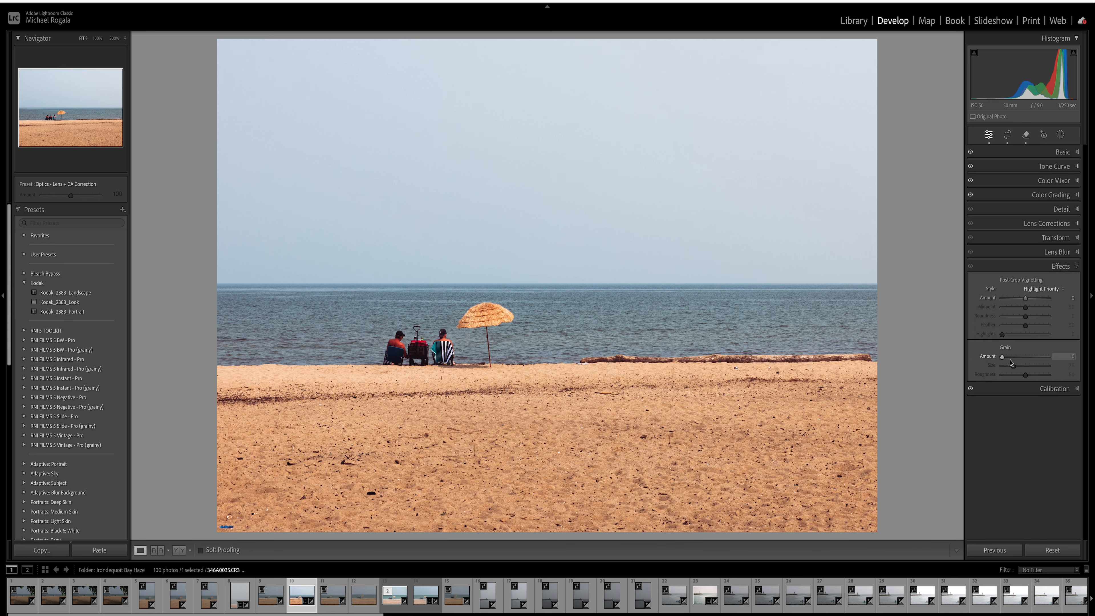
pyautogui.moveTo(1003, 357); pyautogui.dragTo(1014, 361)
pyautogui.moveTo(1014, 367); pyautogui.dragTo(1011, 368)
pyautogui.moveTo(1026, 375); pyautogui.dragTo(1025, 376)
# - Collapse Effects and toggle the Before/After view to compare the beach photo with the original
pyautogui.click(1076, 266)
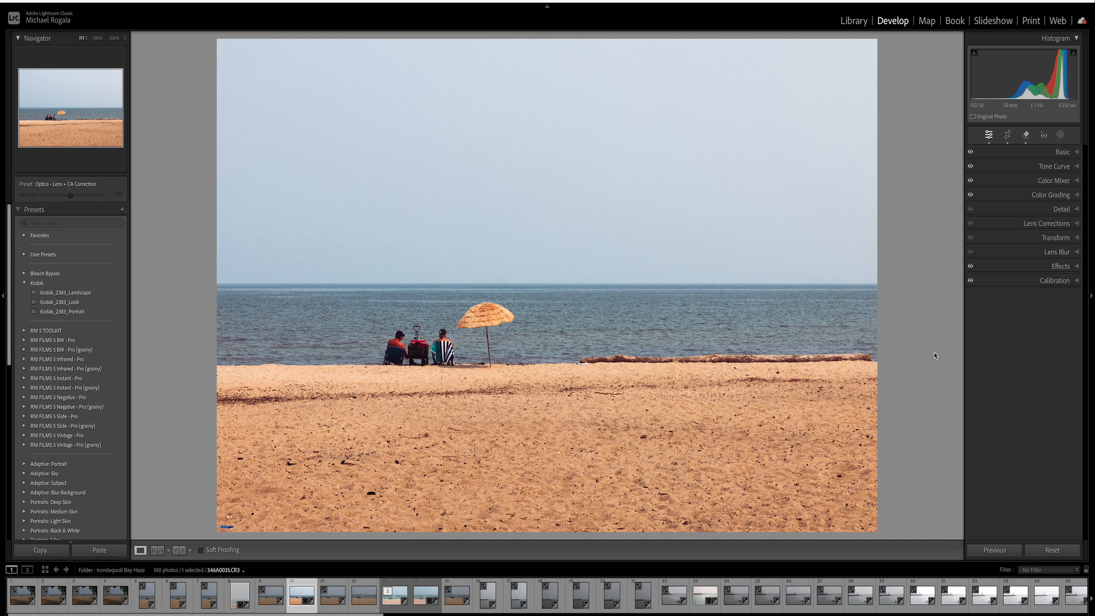
pyautogui.press('\\')
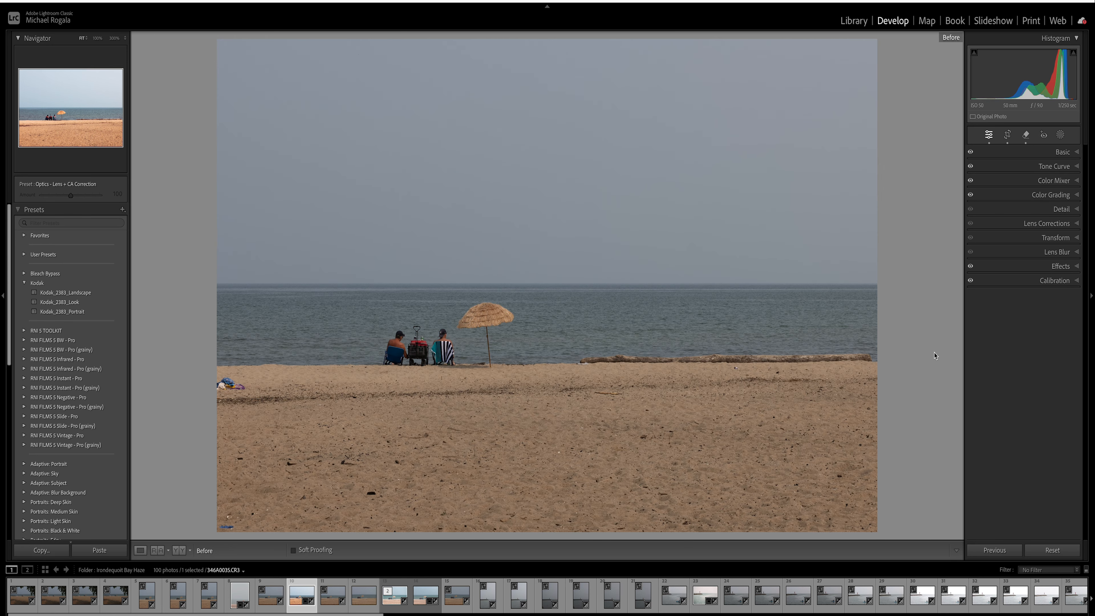
pyautogui.press('\\')
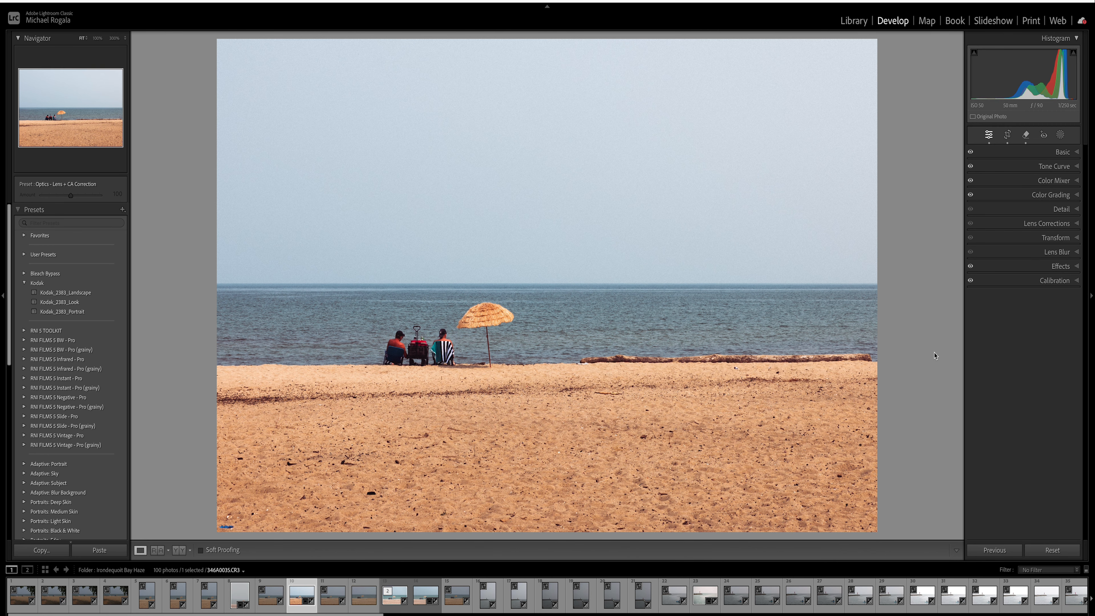
pyautogui.press('\\')
pyautogui.press('\\')
# - In the Basic panel, experiment with Tint and return it to +6
pyautogui.click(1064, 155)
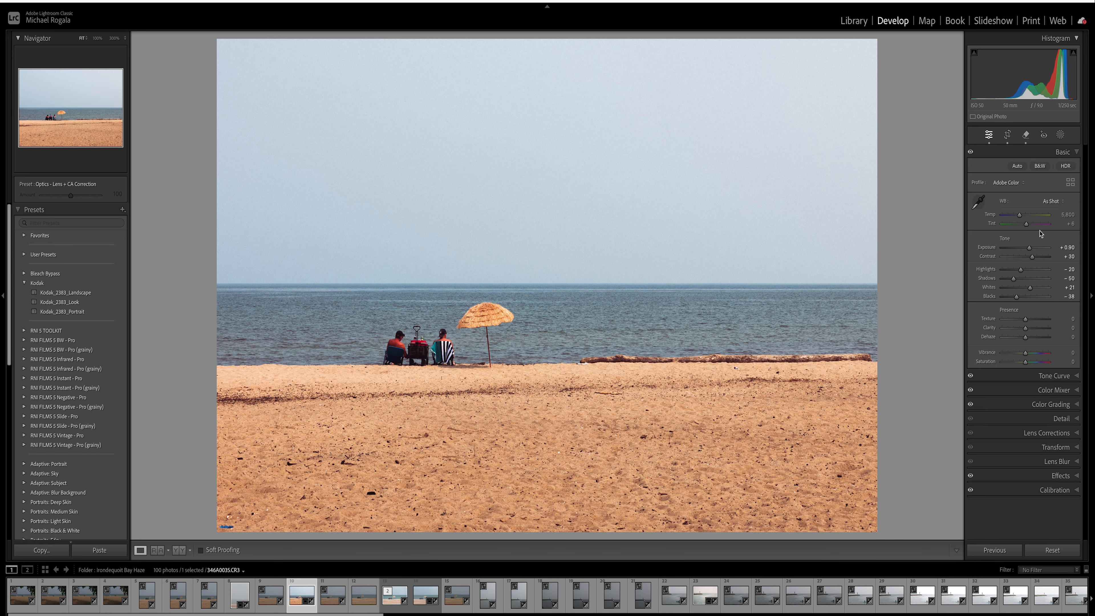
pyautogui.click(1033, 220)
pyautogui.click(1028, 226)
pyautogui.click(1023, 228)
pyautogui.click(1024, 226)
pyautogui.moveTo(1025, 227); pyautogui.dragTo(1027, 228)
pyautogui.moveTo(991, 226); pyautogui.dragTo(993, 227)
# - Lower Saturation to −11, compare with the original, and reduce Vibrance
pyautogui.moveTo(1026, 362); pyautogui.dragTo(1030, 355)
pyautogui.click(1026, 353)
pyautogui.click(1025, 365)
pyautogui.moveTo(1025, 365); pyautogui.dragTo(1026, 365)
pyautogui.click(1023, 365)
pyautogui.moveTo(1025, 364); pyautogui.dragTo(1022, 364)
pyautogui.press('\\')
pyautogui.press('\\')
pyautogui.click(1012, 353)
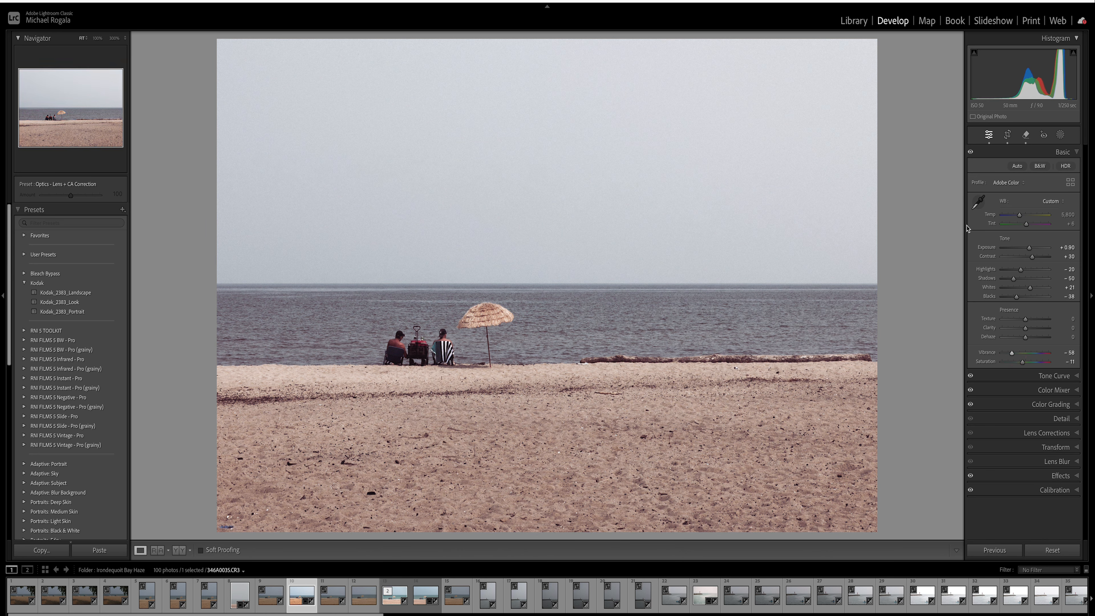
# - Undo the Vibrance drop back to +18, set Exposure to +0.75 and lift Blacks to −24
pyautogui.press('super+z')
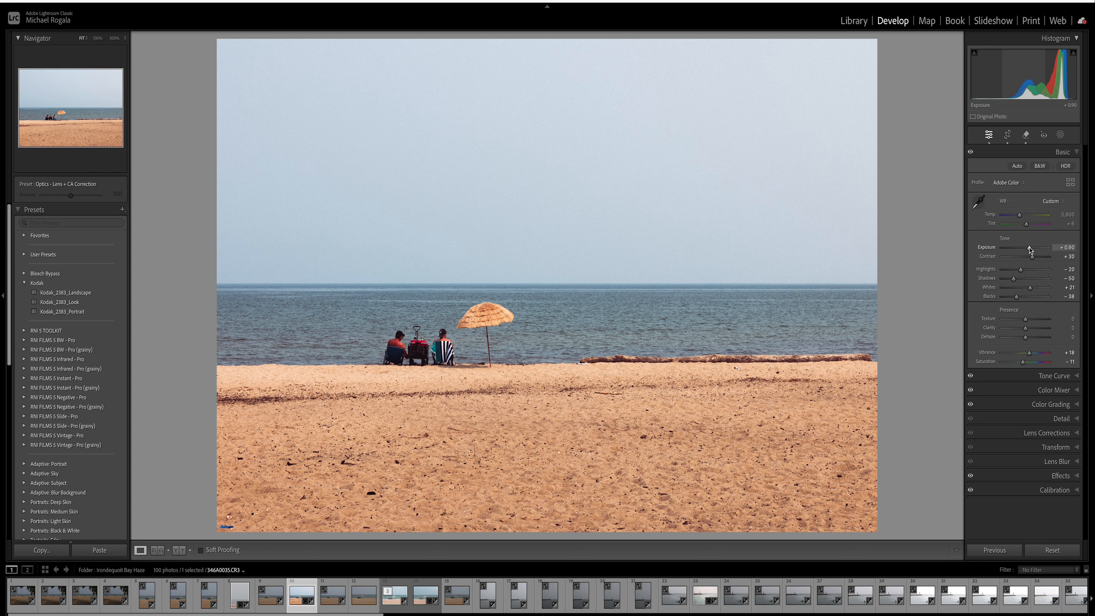
pyautogui.moveTo(1029, 250); pyautogui.dragTo(1029, 253)
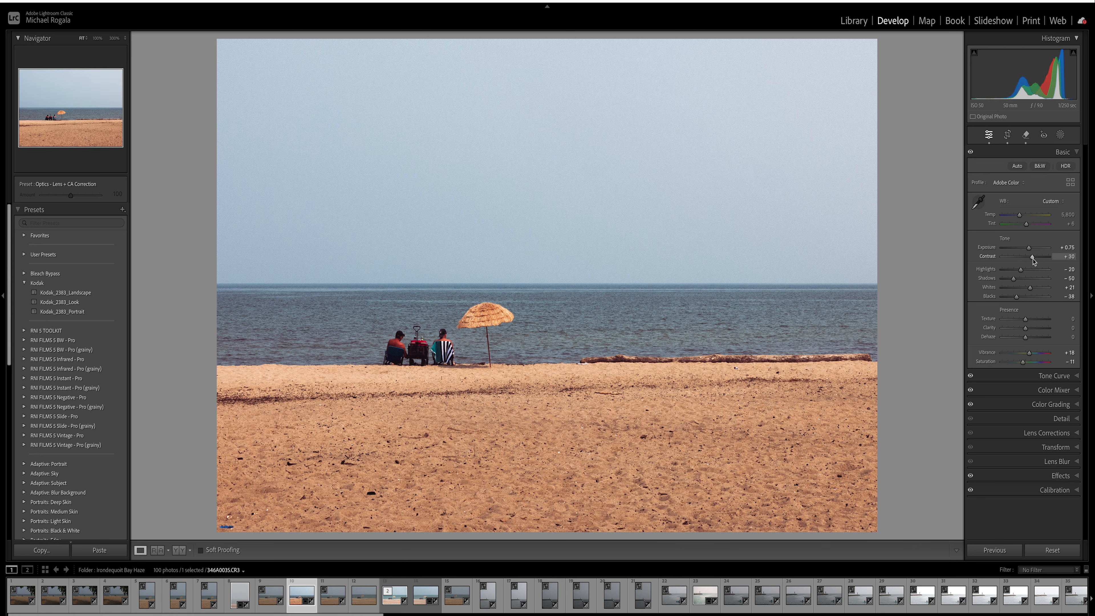
pyautogui.click(1017, 298)
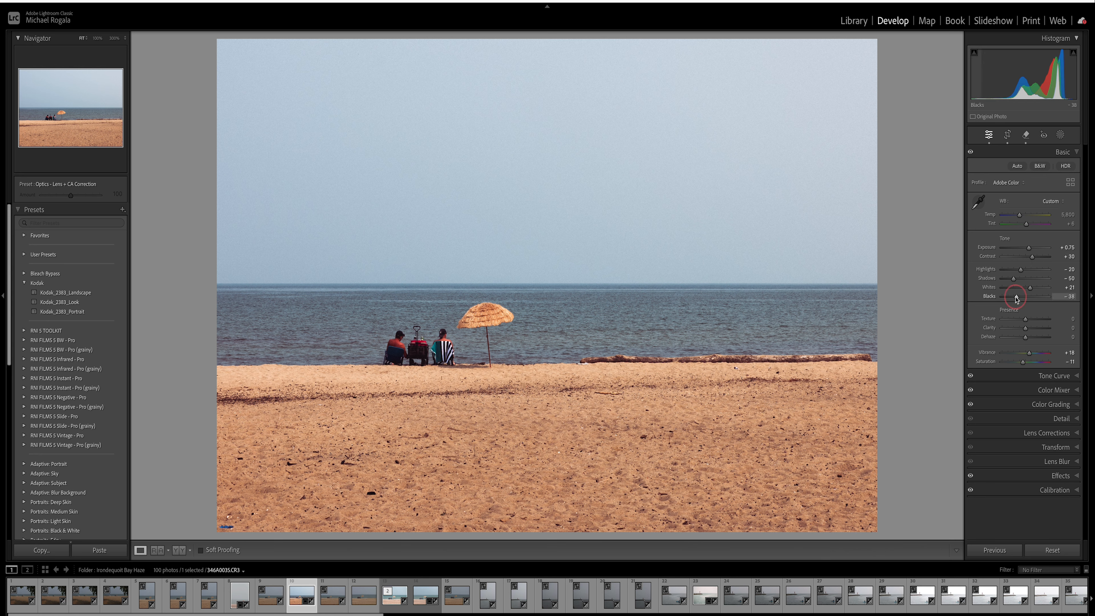
pyautogui.moveTo(1017, 297); pyautogui.dragTo(1029, 292)
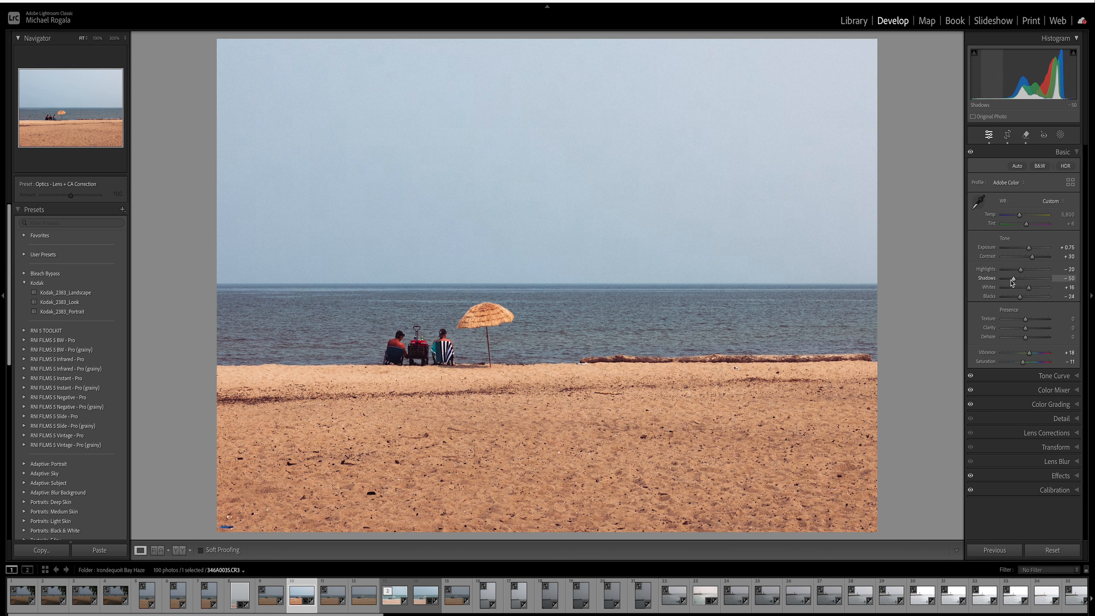